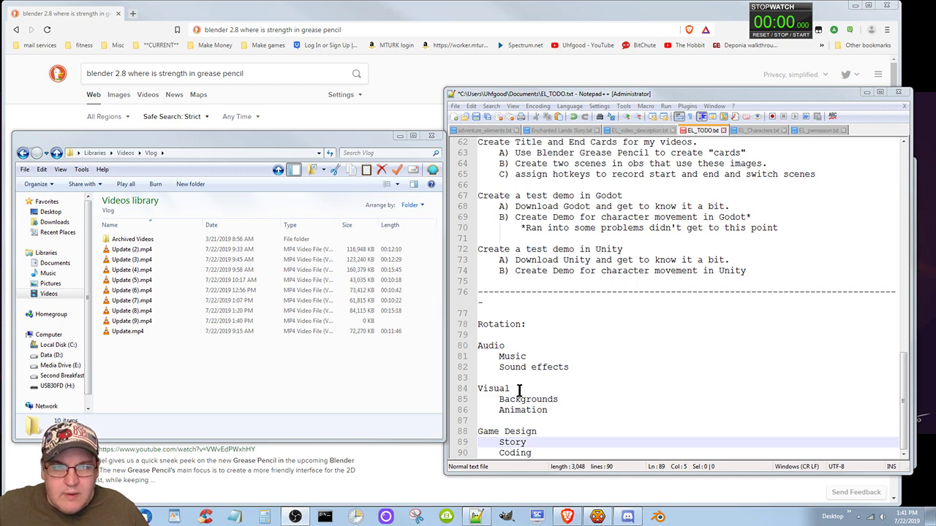
# Start the stopwatch and move the Visual and Game Design sections above the Audio section in the Rotation list.
pyautogui.click(799, 38)
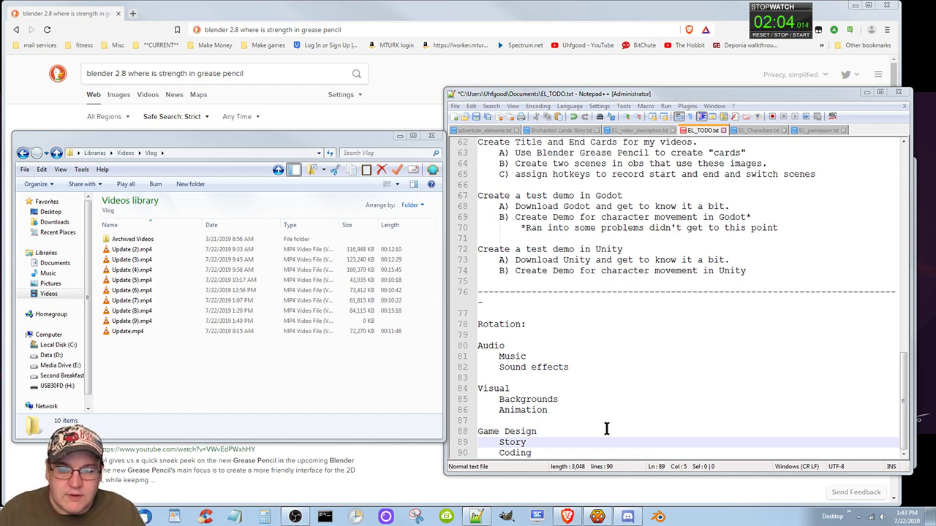
pyautogui.click(478, 388)
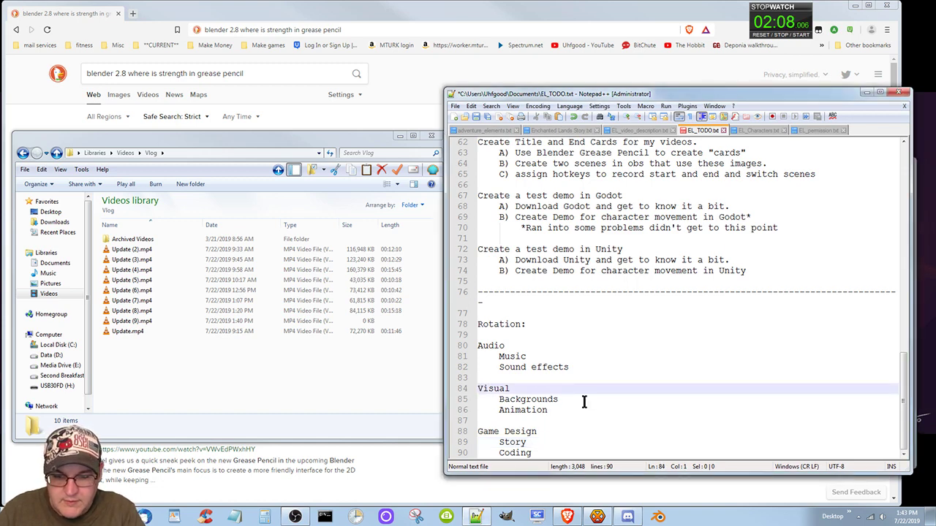
pyautogui.hotkey('shift', 'Down')
pyautogui.hotkey('shift', 'Down')
pyautogui.hotkey('shift', 'Down')
pyautogui.hotkey('shift', 'Down')
pyautogui.hotkey('shift', 'Down')
pyautogui.hotkey('shift', 'Down')
pyautogui.hotkey('shift', 'End')
pyautogui.hotkey('ctrl', 'c')
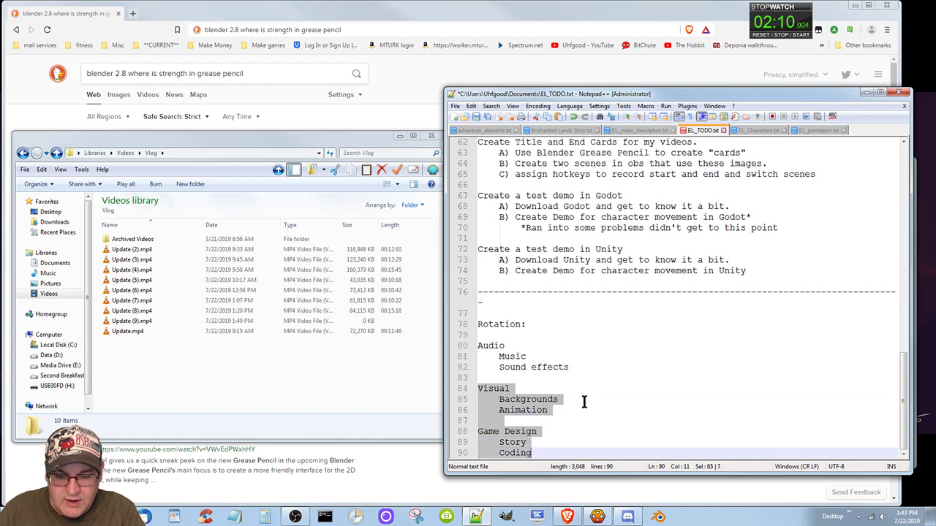
pyautogui.press('Delete')
pyautogui.press('Up')
pyautogui.press('Up')
pyautogui.press('Up')
pyautogui.press('Up')
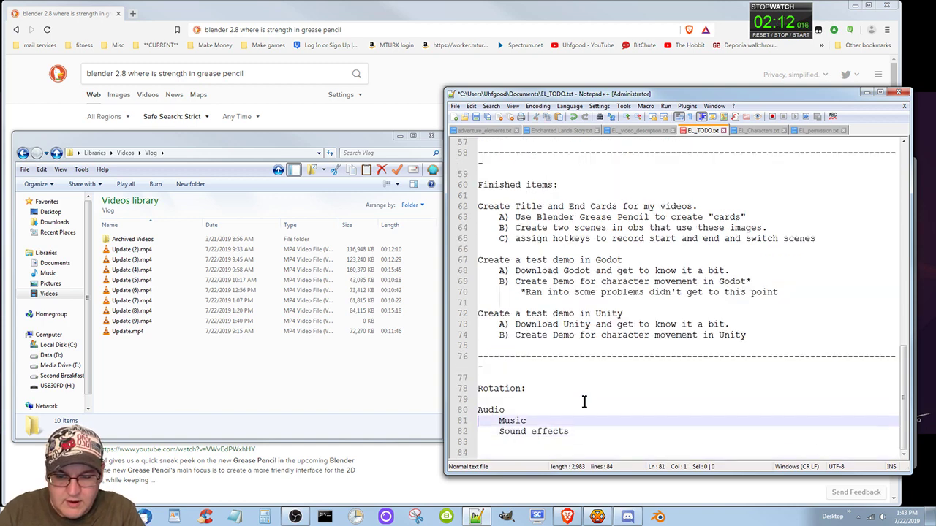
pyautogui.hotkey('ctrl', 'v')
# Separate the Audio heading from Coding with a blank line and remove the surplus empty line at the file's end.
pyautogui.press('Down')
pyautogui.press('Down')
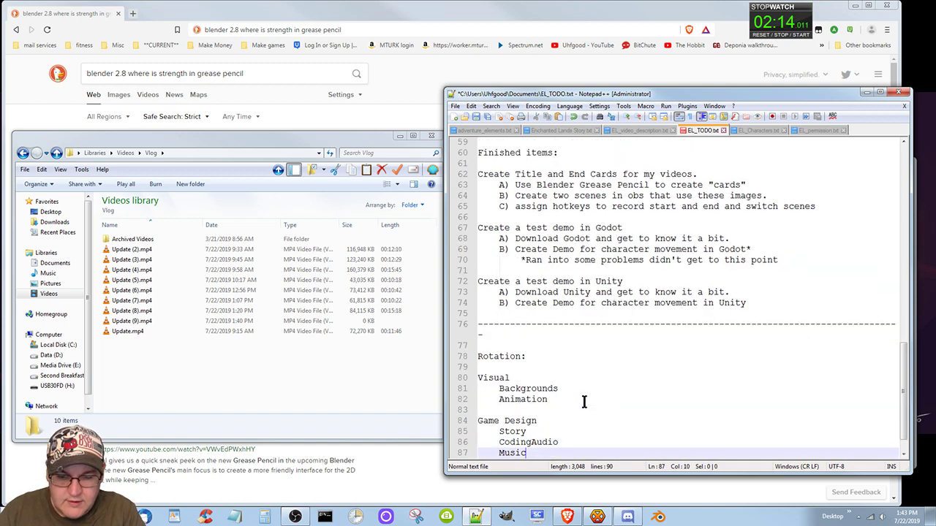
pyautogui.press('Up')
pyautogui.press('Up')
pyautogui.press('Return')
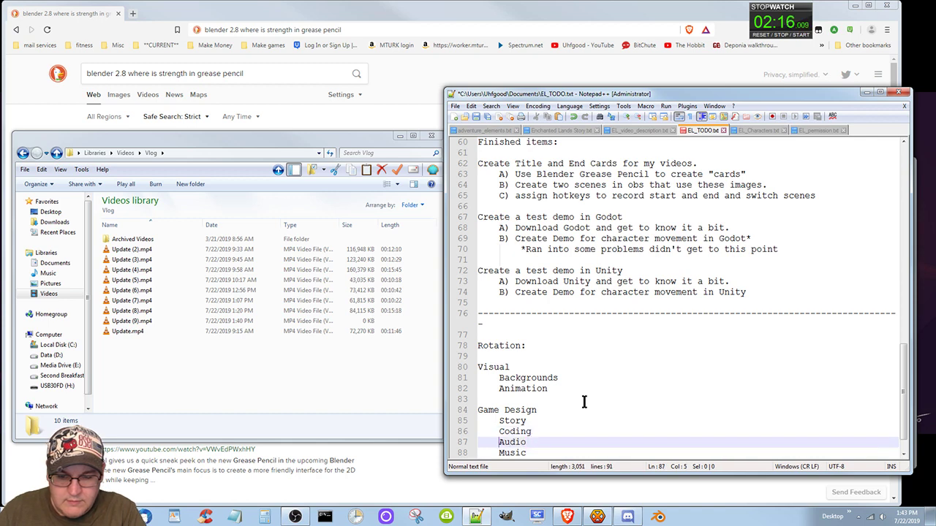
pyautogui.press('BackSpace')
pyautogui.press('Return')
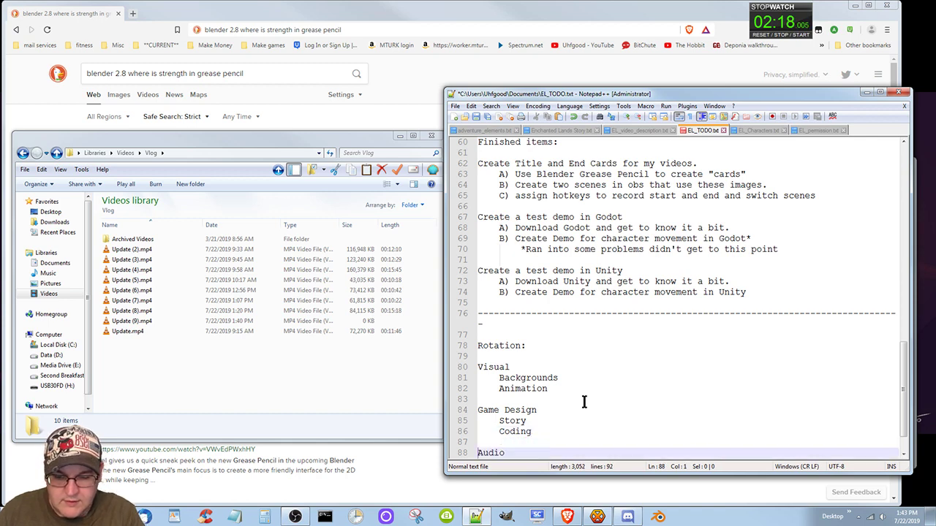
pyautogui.press('Down')
pyautogui.press('Down')
pyautogui.press('Down')
pyautogui.press('Down')
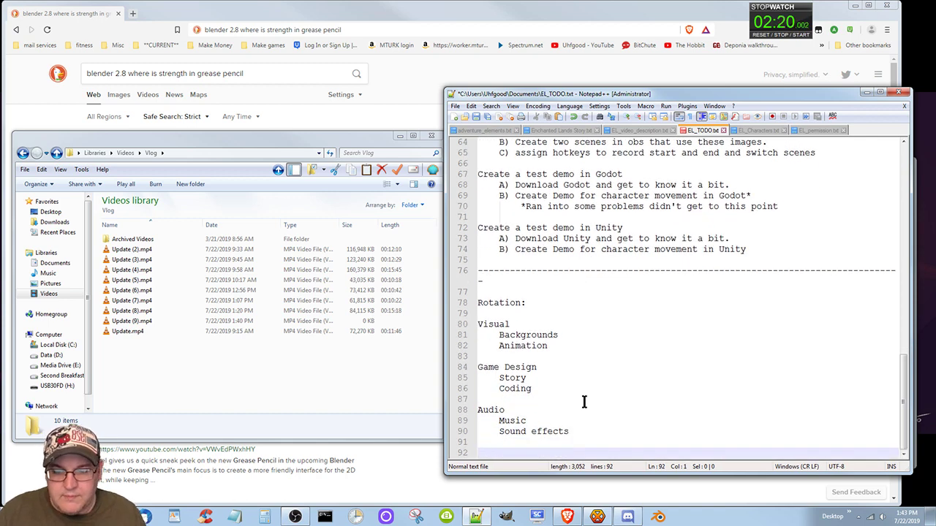
pyautogui.press('BackSpace')
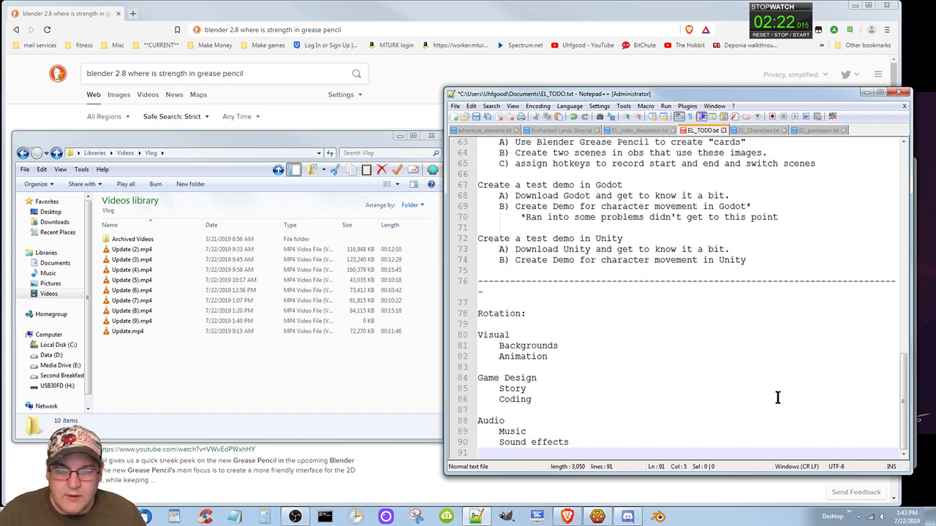
# Move the Animation entry above Backgrounds in the Visual section.
pyautogui.click(553, 356)
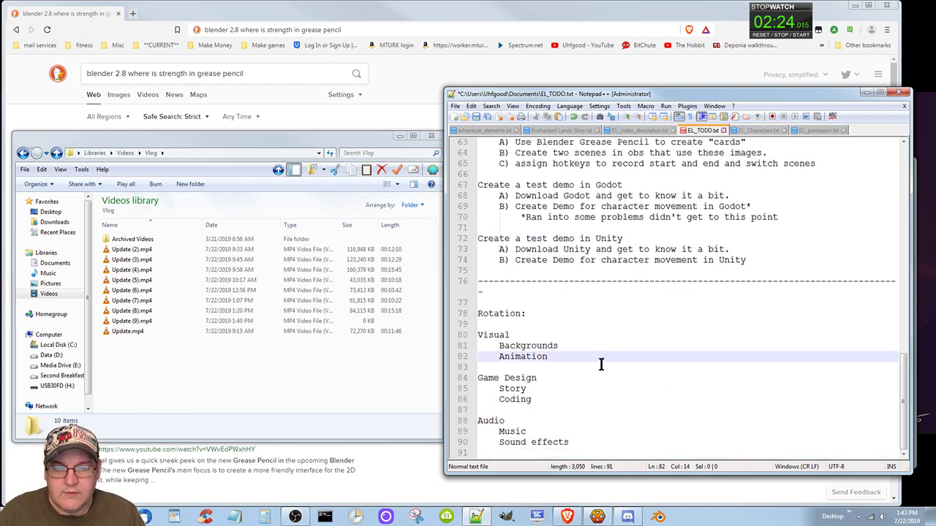
pyautogui.press('Left')
pyautogui.press('Left')
pyautogui.press('Left')
pyautogui.press('Left')
pyautogui.press('Left')
pyautogui.press('Left')
pyautogui.press('Left')
pyautogui.press('Left')
pyautogui.press('Left')
pyautogui.press('Left')
pyautogui.press('Right')
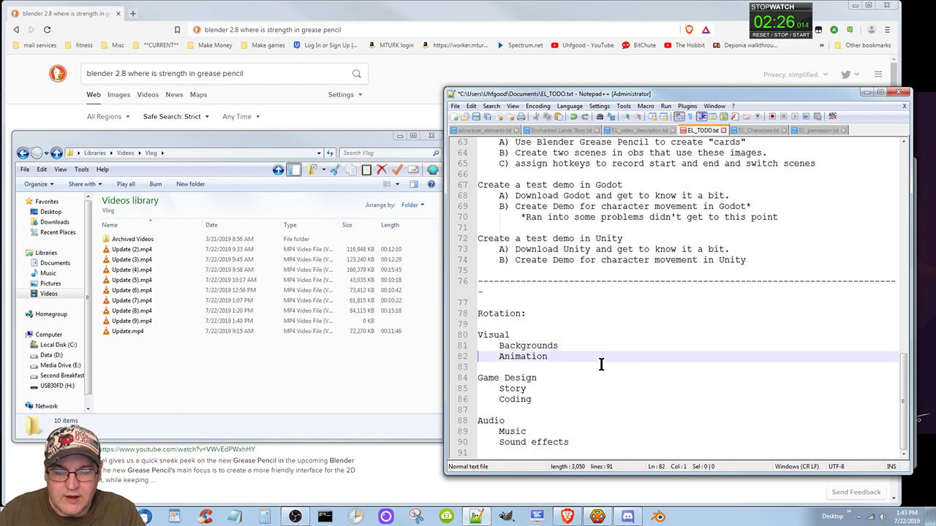
pyautogui.hotkey('shift', 'Down')
pyautogui.press('Delete')
pyautogui.press('Up')
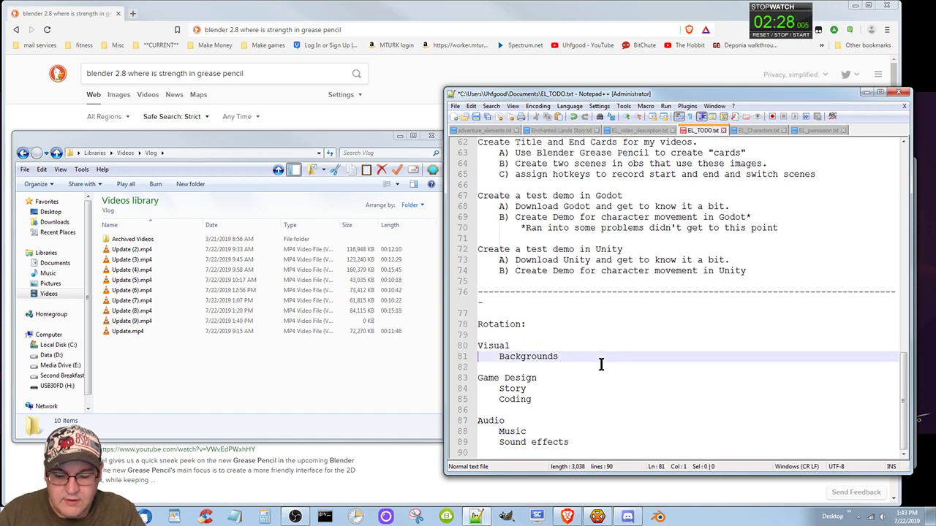
pyautogui.hotkey('ctrl', 'z')
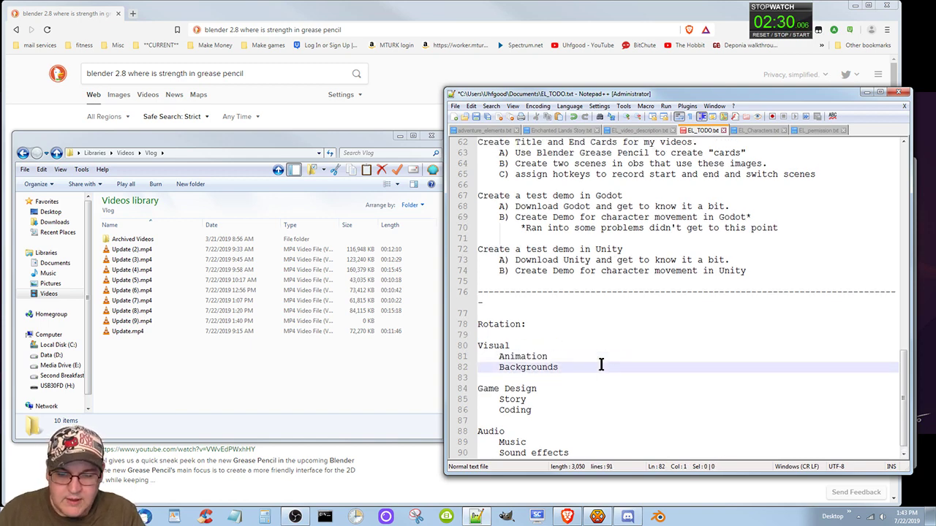
# Place the cursor on the empty last line of EL_TODO.txt and save the file.
pyautogui.press('Down')
pyautogui.press('Down')
pyautogui.press('Down')
pyautogui.press('Down')
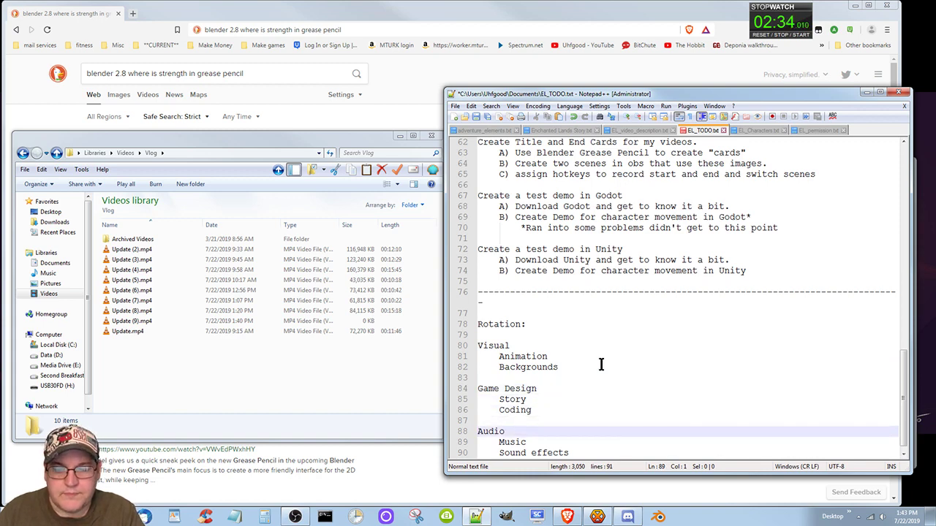
pyautogui.press('Down')
pyautogui.press('Down')
pyautogui.press('Down')
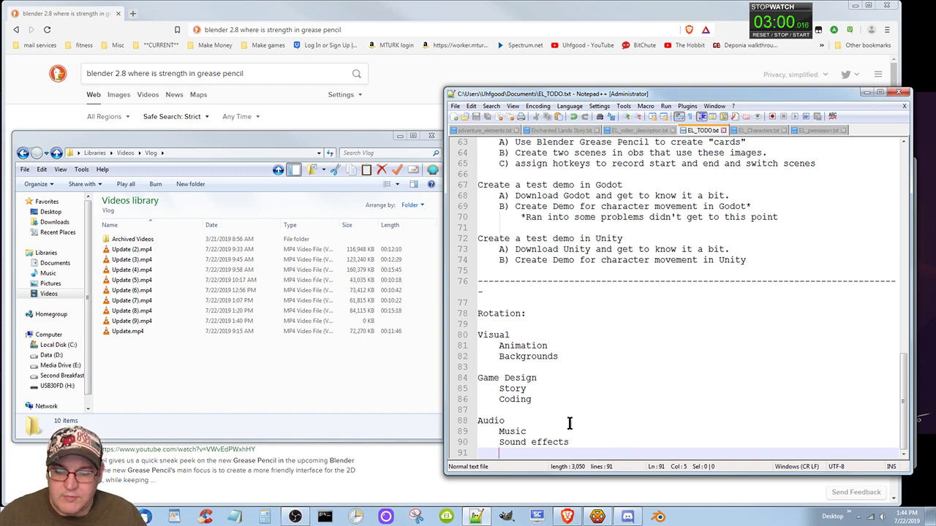
# Launch Unity Hub and open the 3D Beginner project, skipping the new editor version.
pyautogui.press('super')
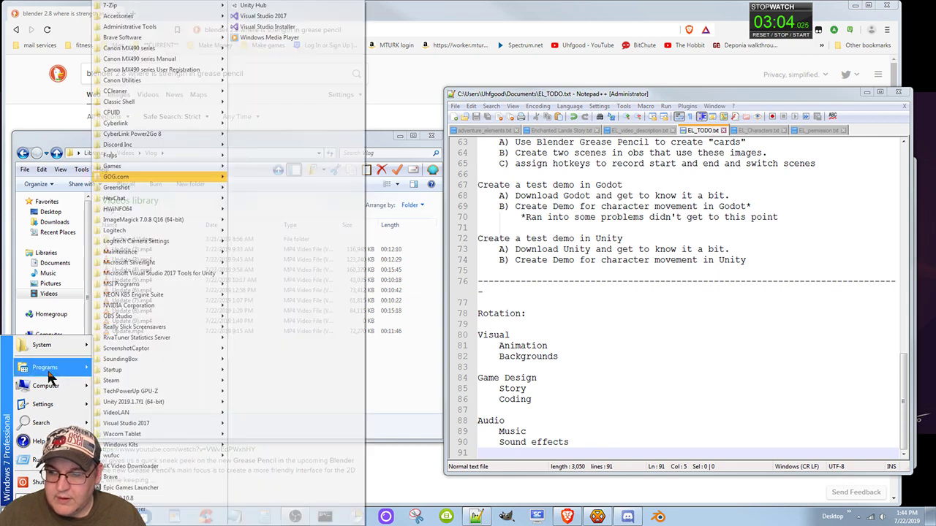
pyautogui.moveTo(50, 369)
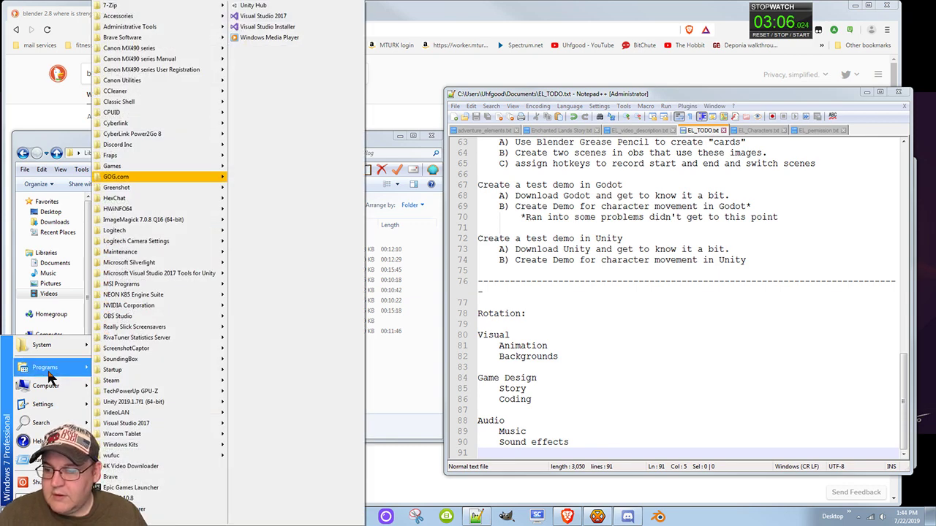
pyautogui.click(266, 7)
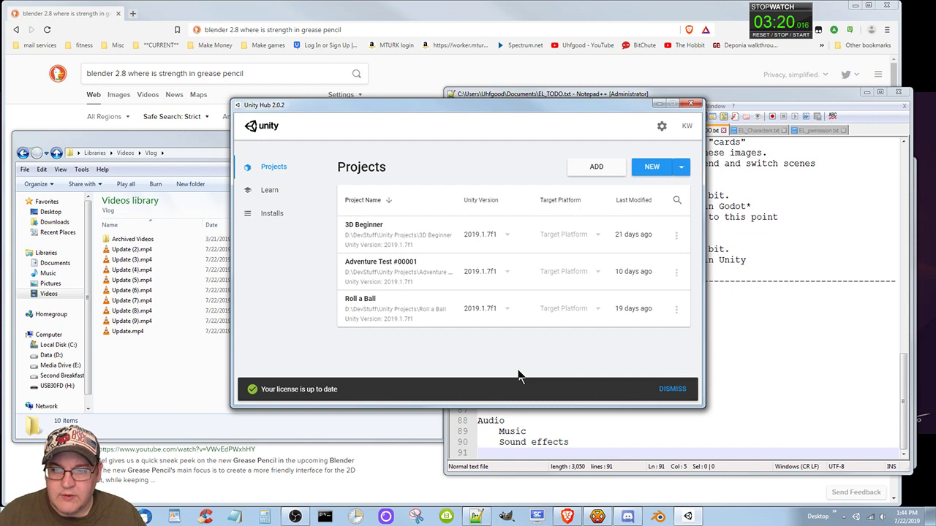
pyautogui.click(416, 234)
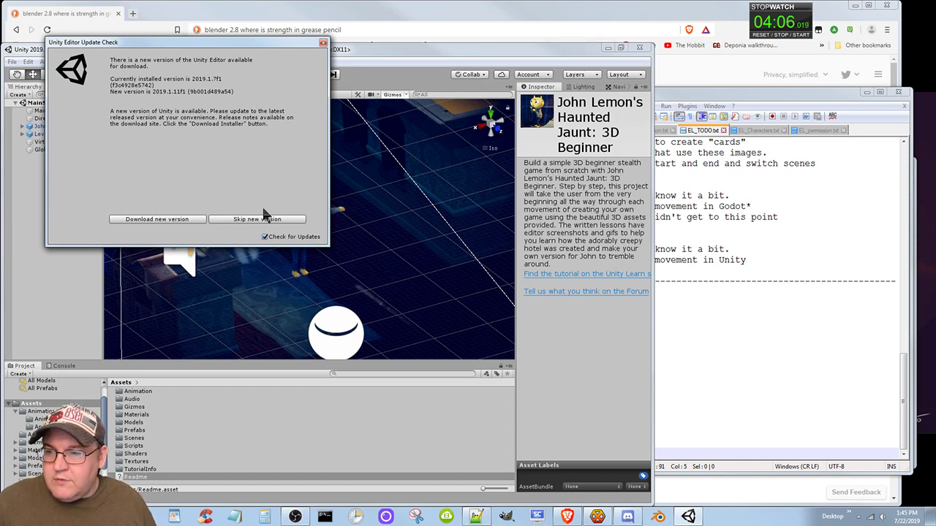
pyautogui.click(236, 220)
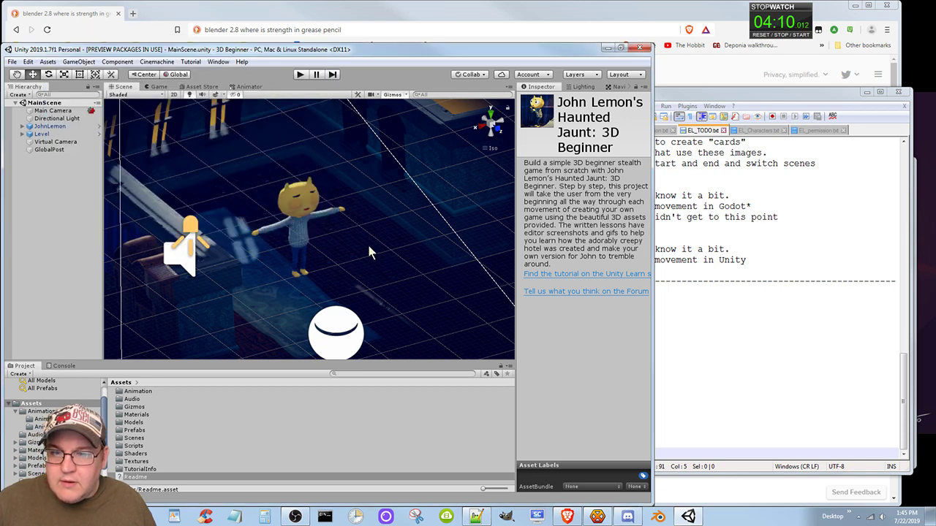
# Switch to the browser and open the bookmarked John Lemon's Haunted Jaunt: 3D Beginner page from the Make games folder.
pyautogui.click(653, 14)
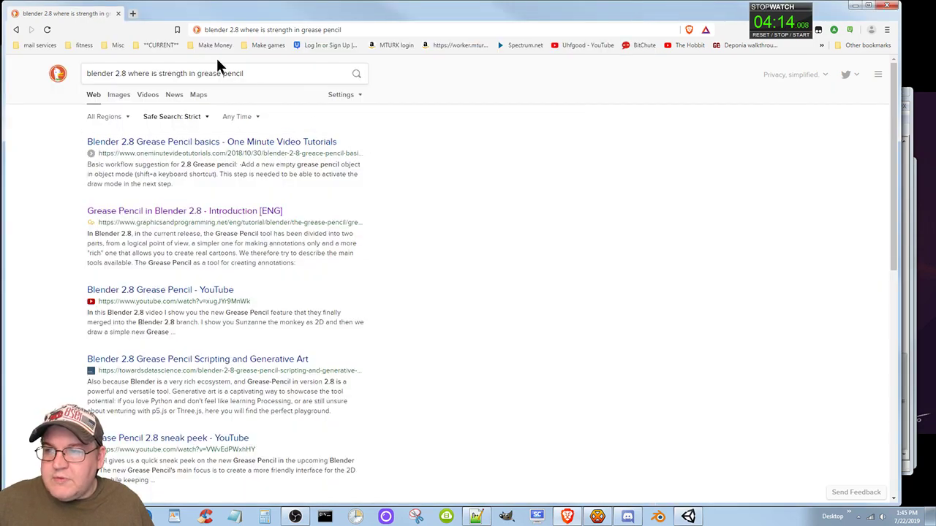
pyautogui.click(269, 45)
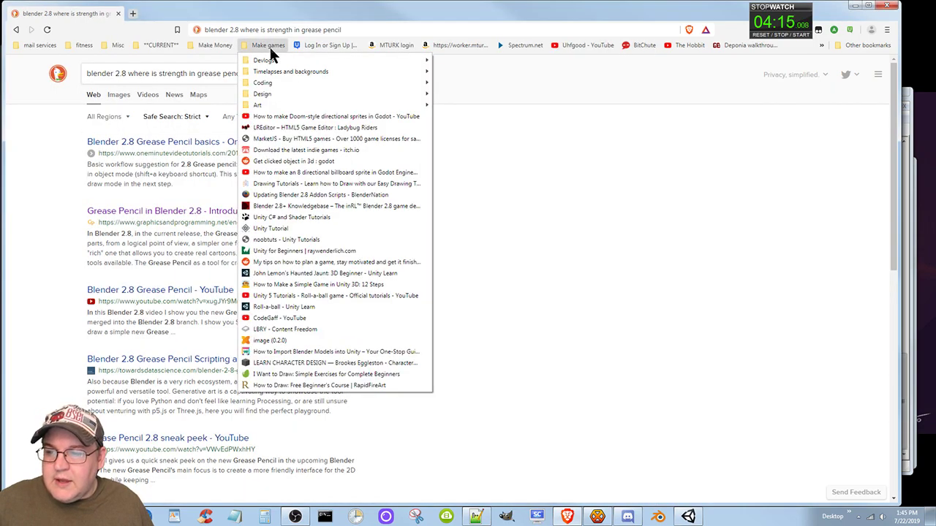
pyautogui.click(316, 274)
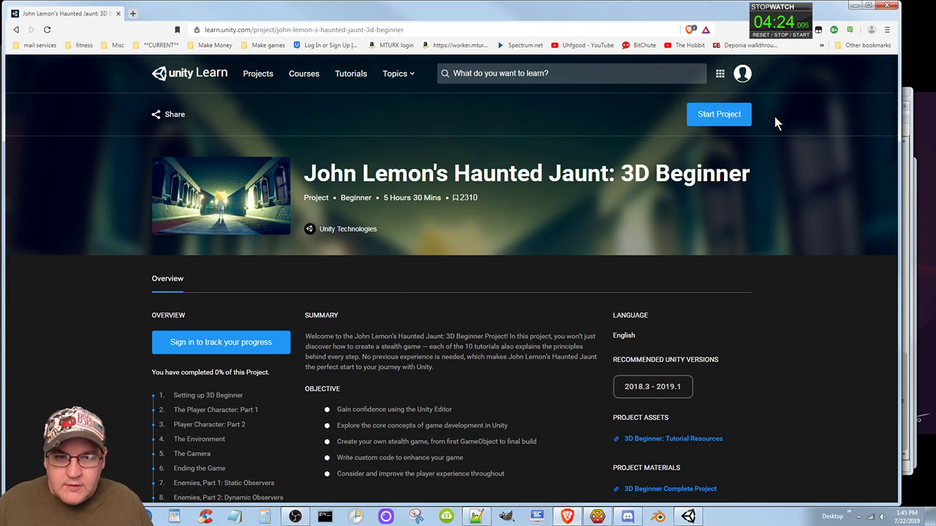
# Open the Unity ID sign-in page, sign in off screen, and bring the browser window back into view.
pyautogui.click(742, 74)
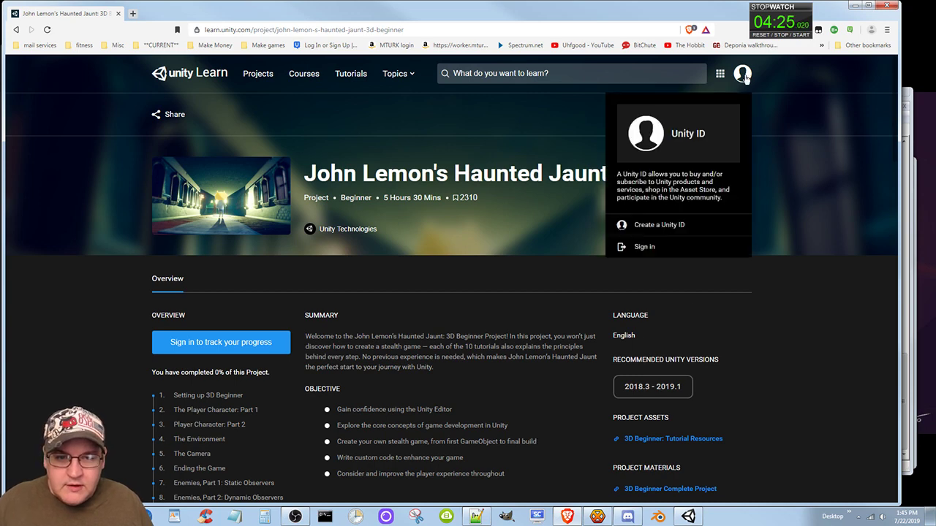
pyautogui.click(653, 252)
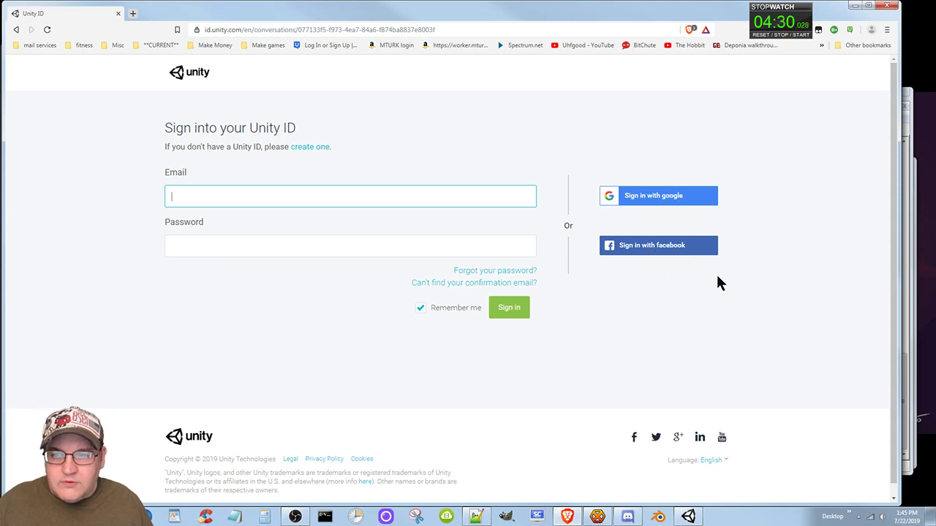
pyautogui.hotkey('alt', 'Tab')
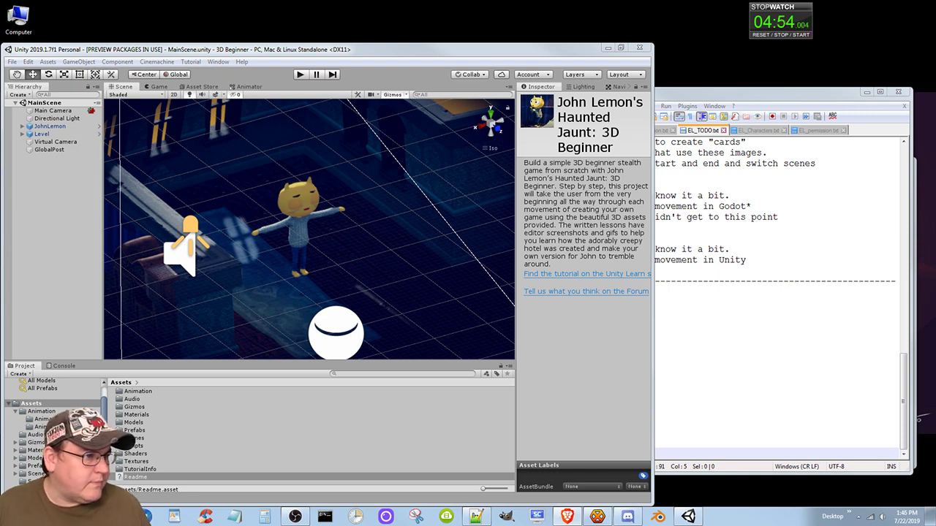
pyautogui.moveTo(935, 36); pyautogui.dragTo(238, 18)
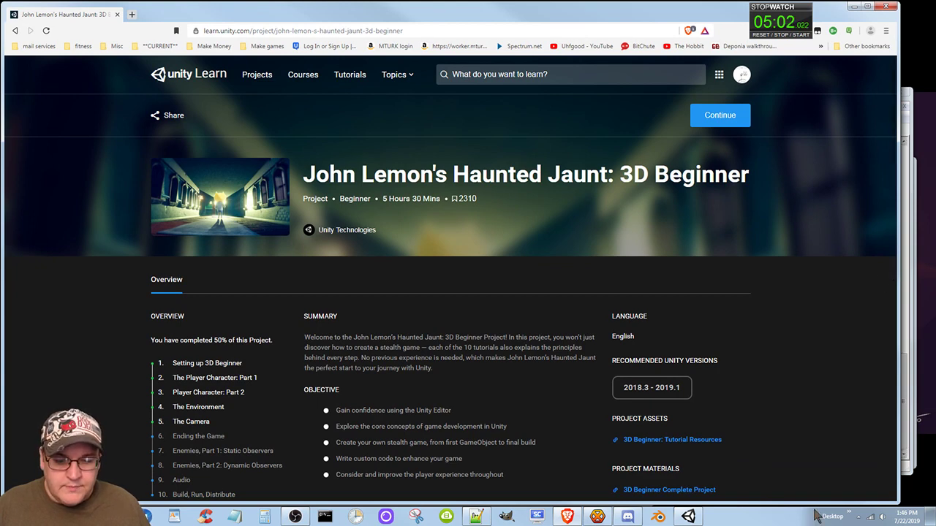
# Narrow the browser window to roughly the right-hand 40% of the desktop so the tutorial sits beside the Unity editor.
pyautogui.click(689, 517)
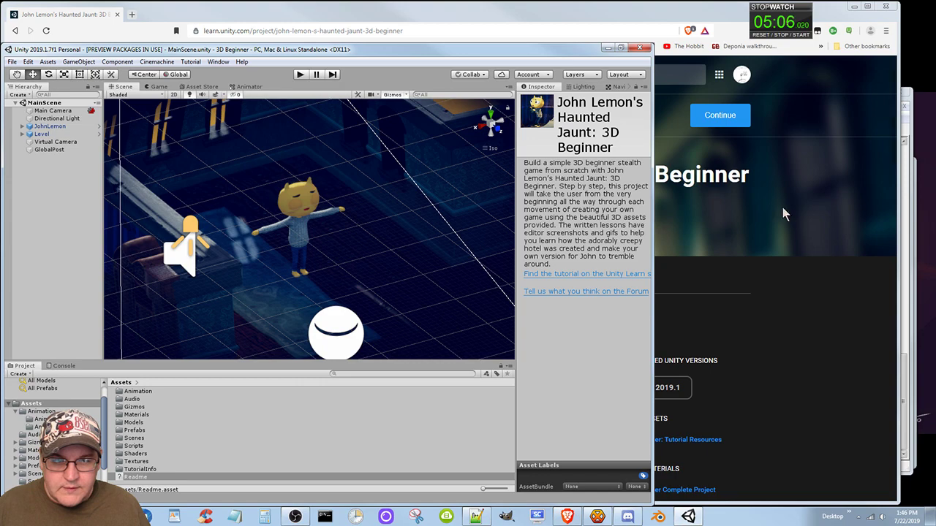
pyautogui.click(637, 22)
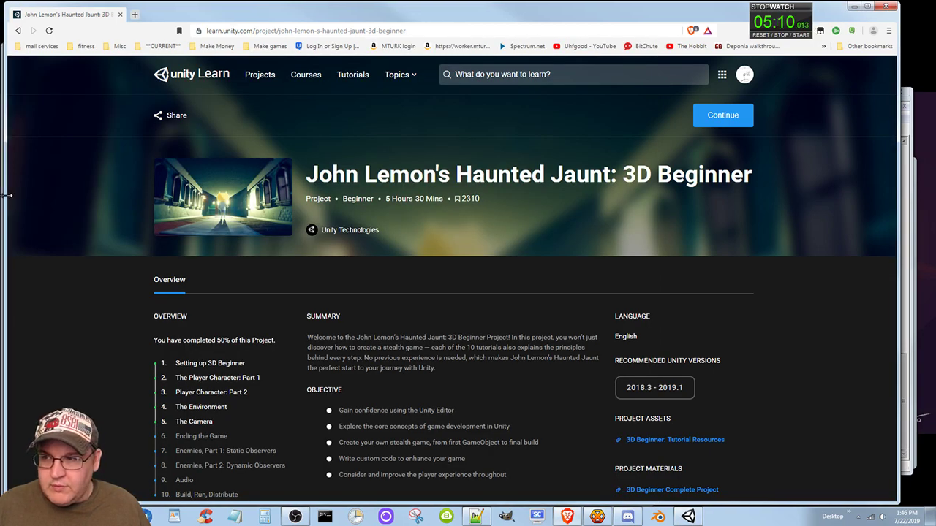
pyautogui.moveTo(2, 206); pyautogui.dragTo(651, 219)
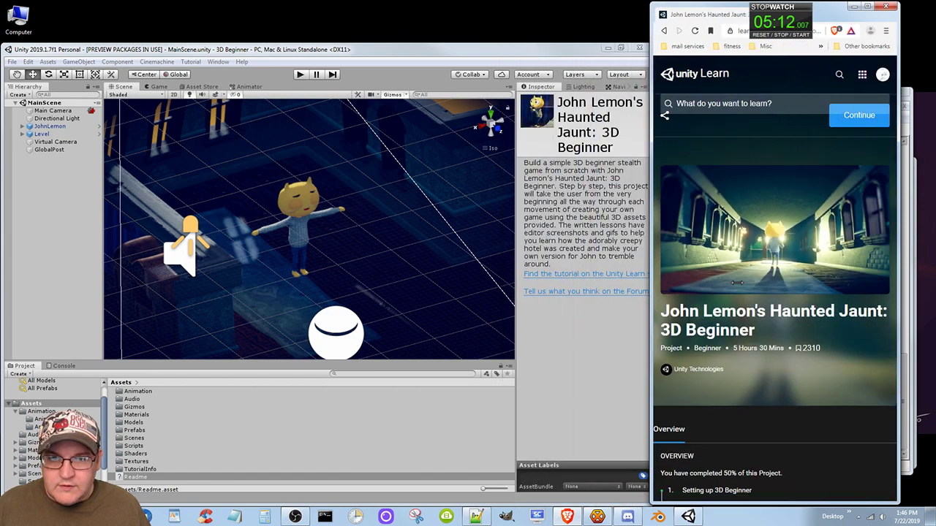
pyautogui.moveTo(740, 283); pyautogui.dragTo(535, 253)
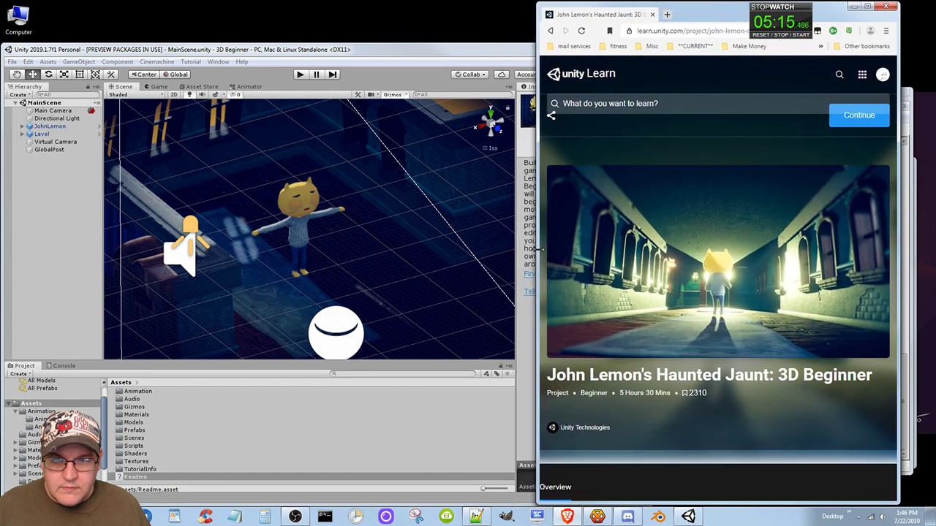
# Minimize the Unity editor and the browser, and bring the Unity editor back maximized.
pyautogui.click(523, 139)
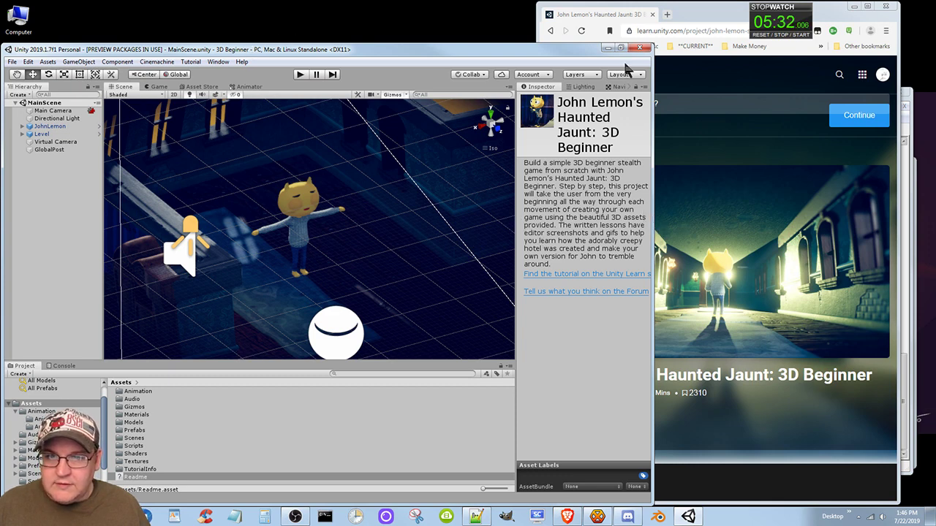
pyautogui.click(606, 48)
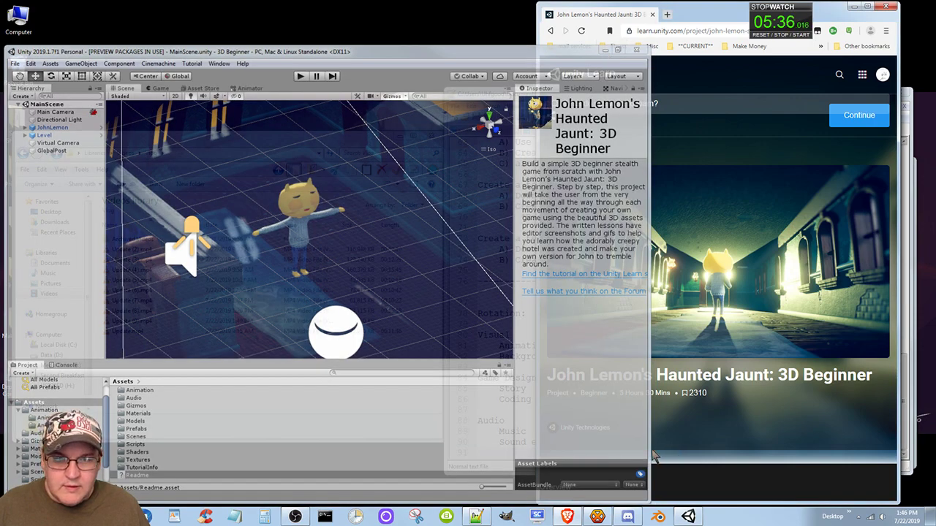
pyautogui.click(853, 7)
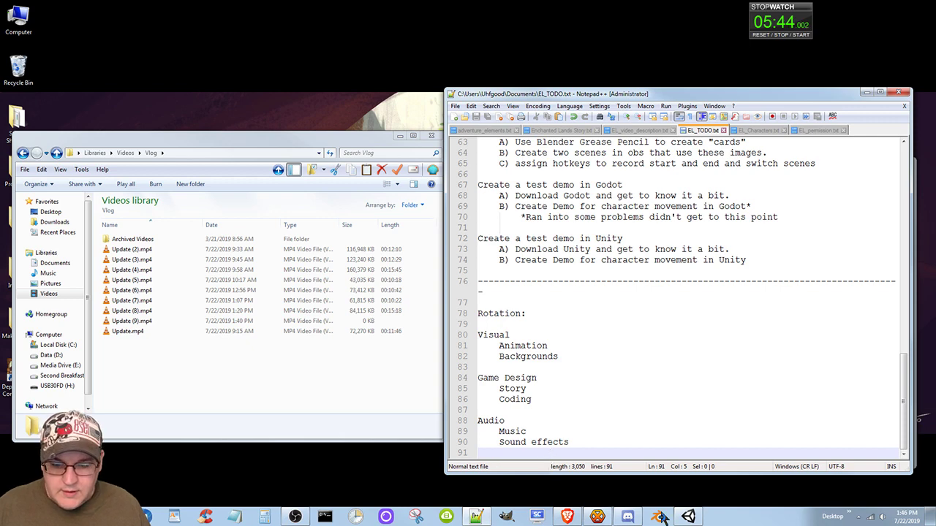
pyautogui.click(687, 517)
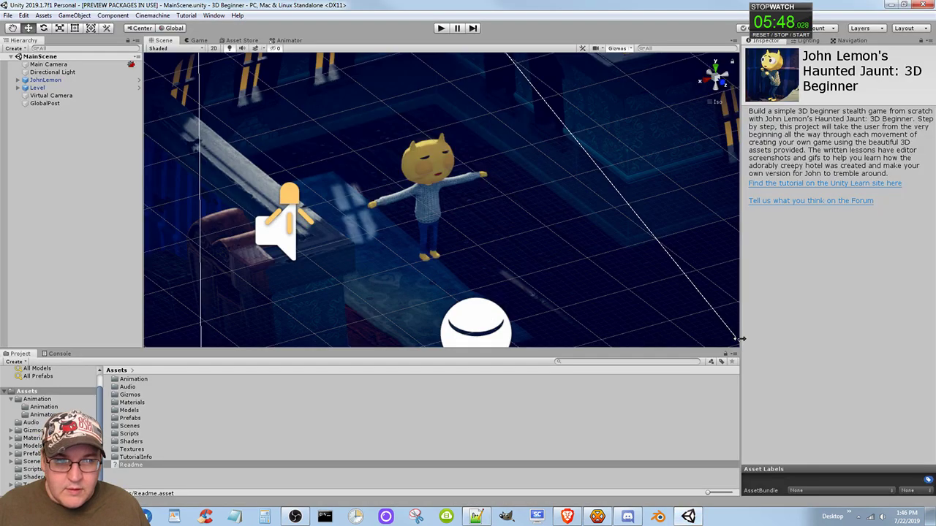
# Restore the Unity editor to a floating window and fit it at full height beside the tutorial browser, taking about 60% of the desktop width.
pyautogui.click(905, 6)
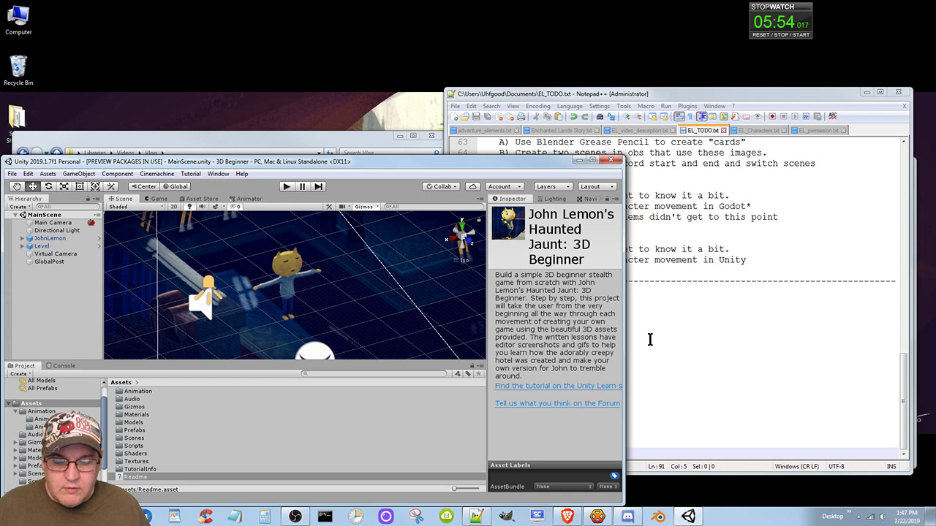
pyautogui.moveTo(628, 516)
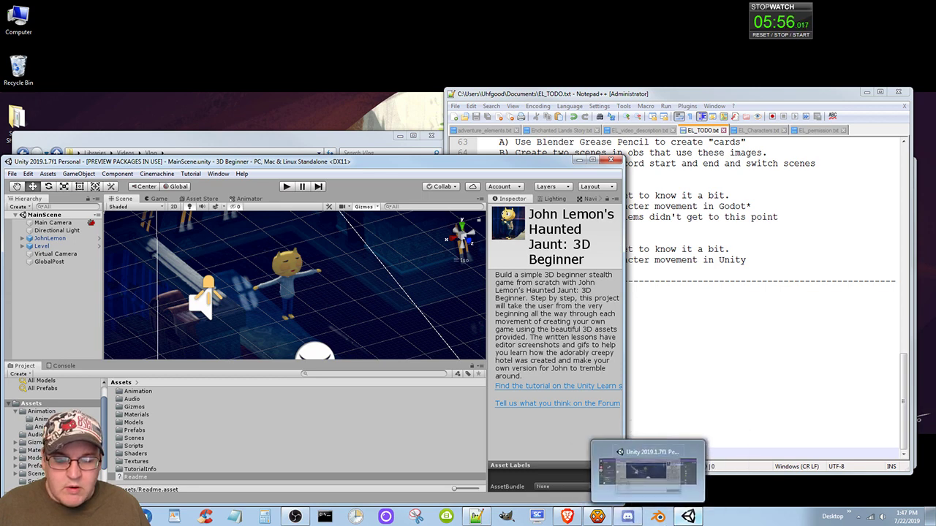
pyautogui.click(567, 517)
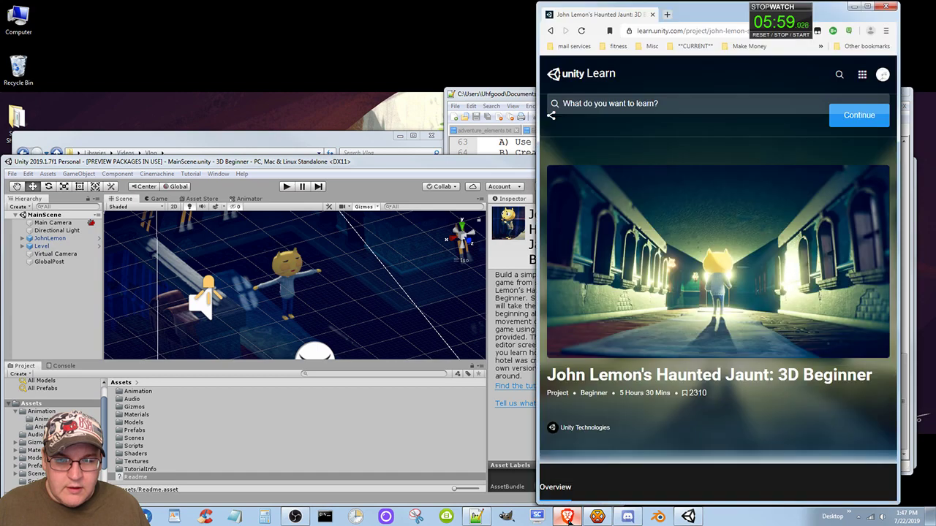
pyautogui.click(484, 168)
pyautogui.moveTo(626, 220); pyautogui.dragTo(533, 233)
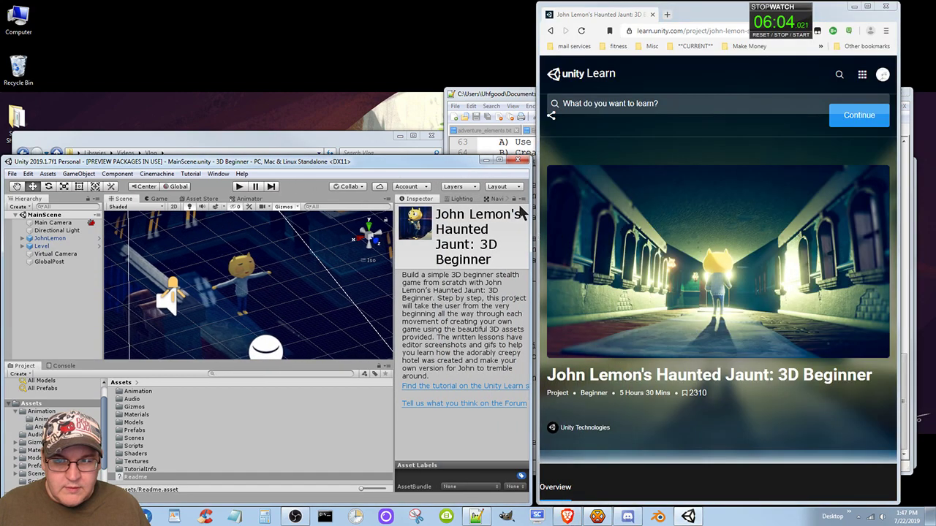
pyautogui.moveTo(438, 157); pyautogui.dragTo(448, 2)
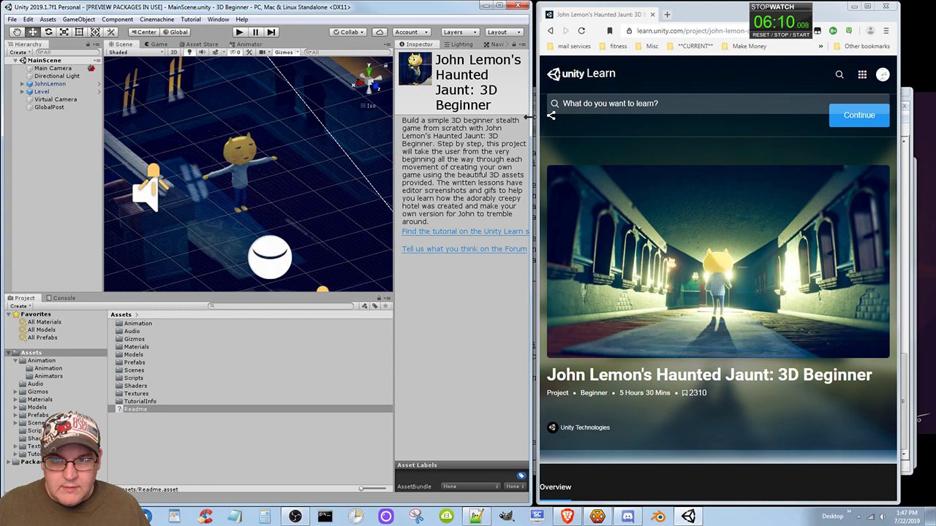
pyautogui.moveTo(529, 116); pyautogui.dragTo(568, 133)
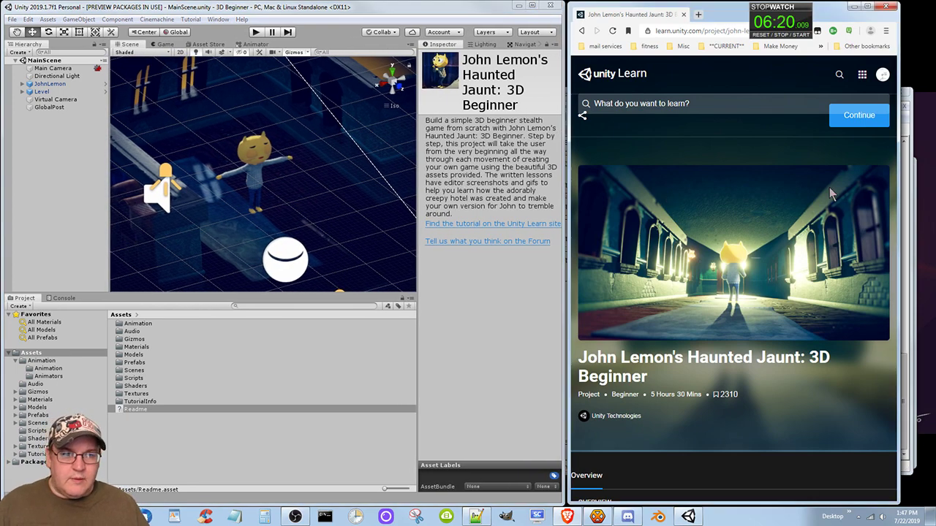
# Continue the John Lemon's Haunted Jaunt project at the Ending the Game tutorial and bring its overview into view.
pyautogui.click(880, 123)
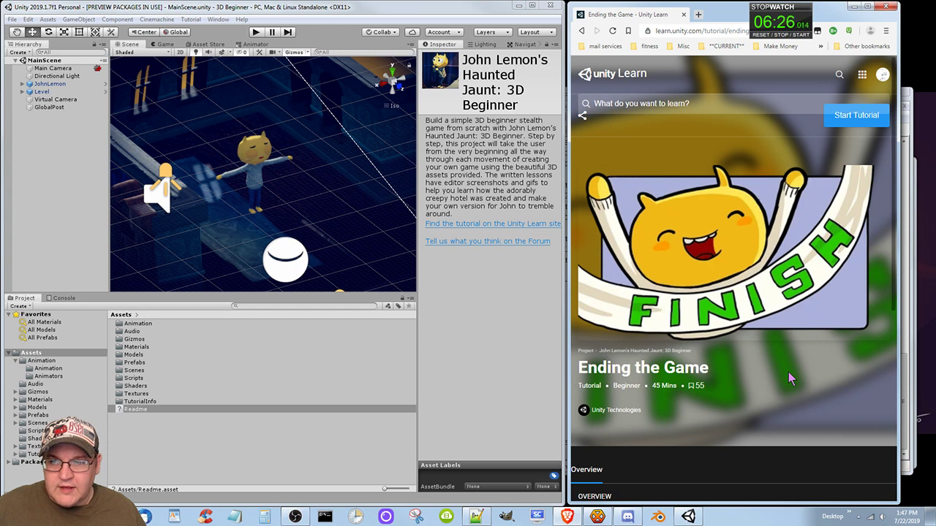
pyautogui.scroll(-2, 789, 373)
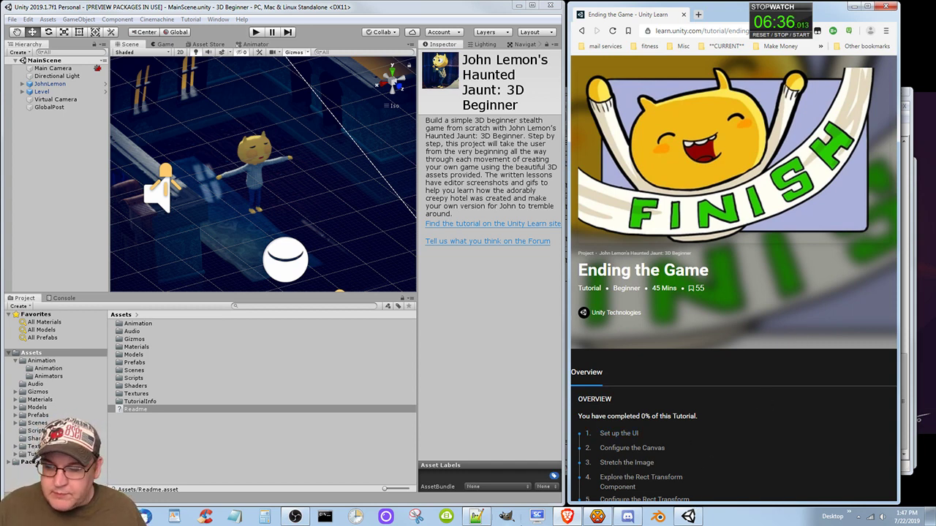
# Check the files in the Vlog and Vlog_thumbs folders, and minimize both folder windows.
pyautogui.moveTo(174, 516)
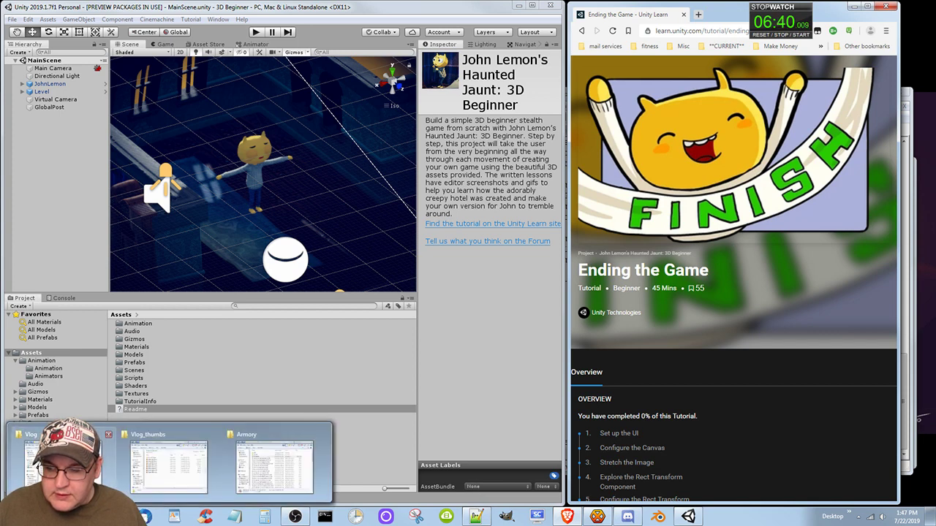
pyautogui.click(62, 464)
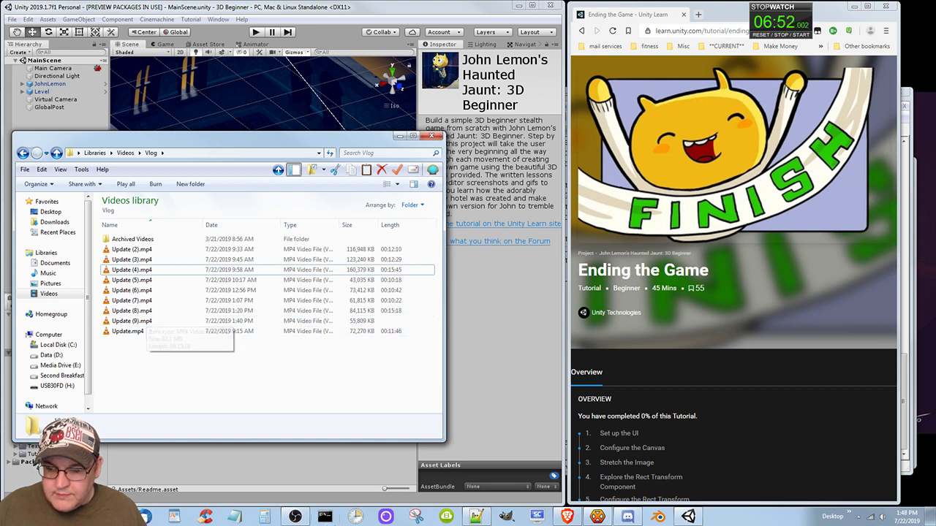
pyautogui.moveTo(174, 517)
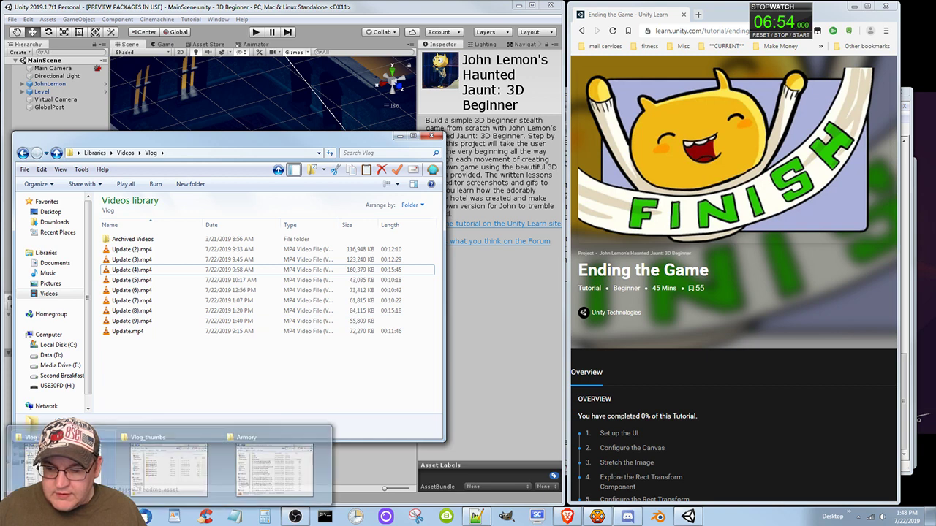
pyautogui.click(167, 474)
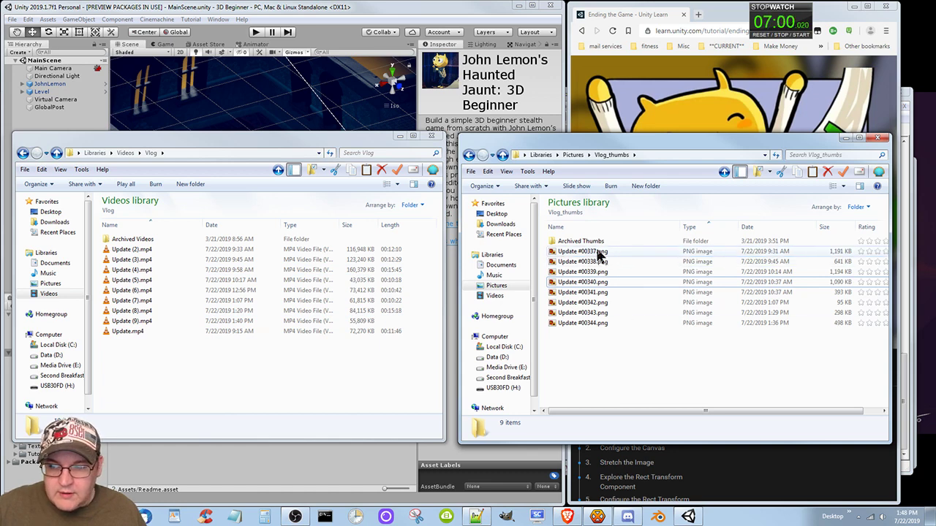
pyautogui.click(846, 137)
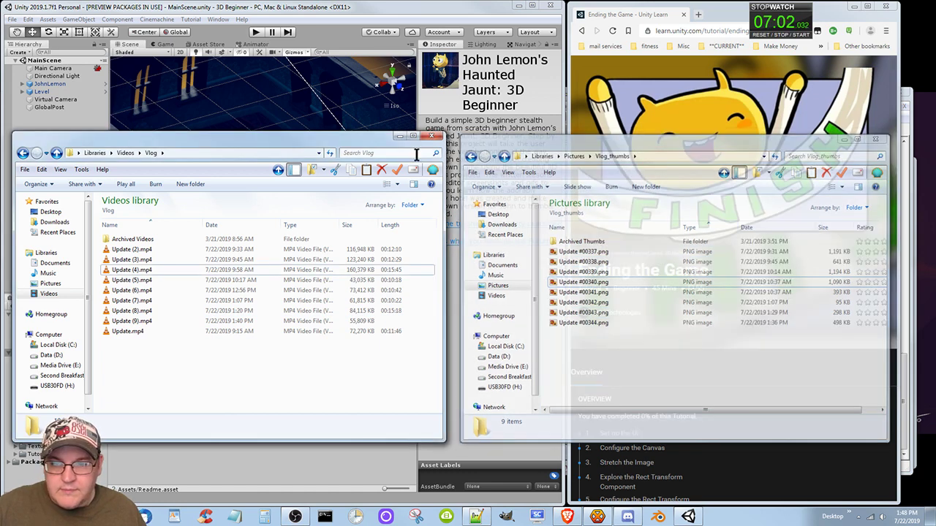
pyautogui.click(399, 135)
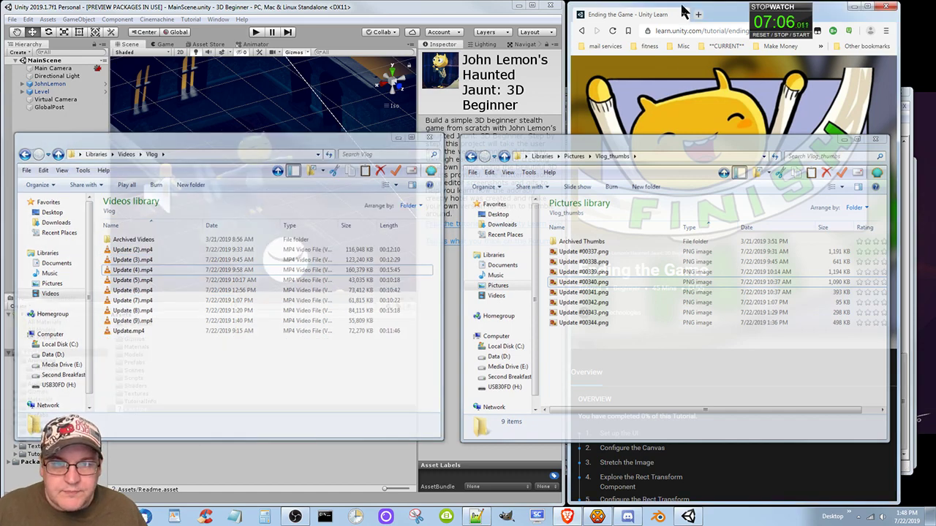
# Read the Ending the Game overview and summary, and the first instructions of section 1, Set up the UI.
pyautogui.scroll(-3, 758, 449)
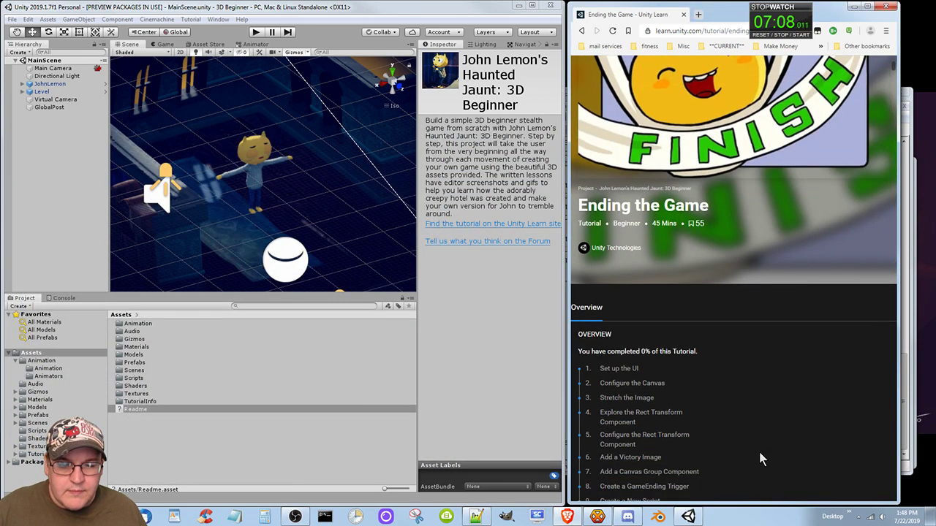
pyautogui.scroll(-2, 758, 447)
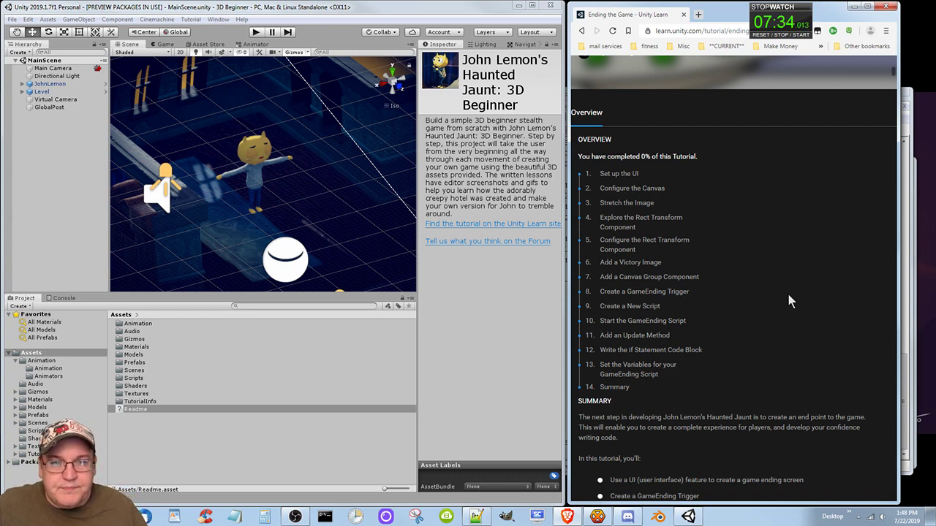
pyautogui.scroll(-3, 753, 306)
pyautogui.scroll(-2, 744, 311)
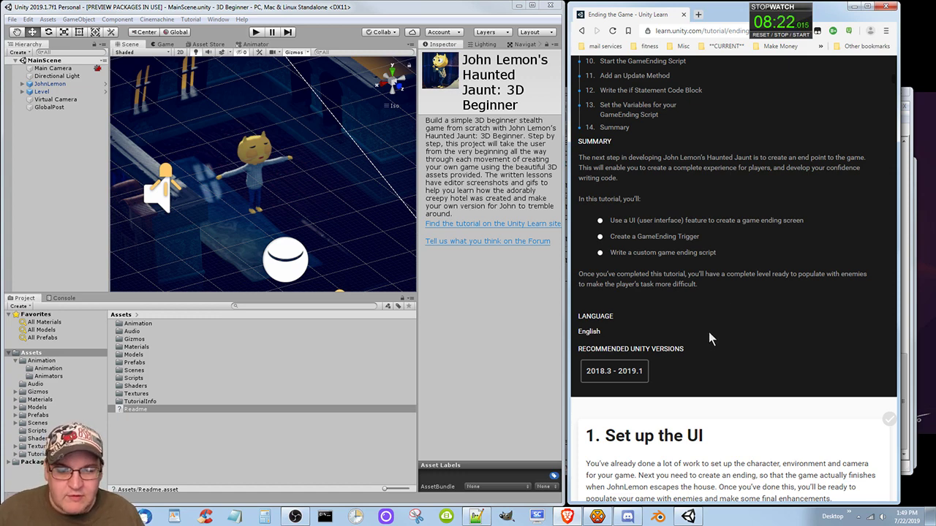
pyautogui.scroll(-3, 709, 338)
pyautogui.scroll(-3, 707, 343)
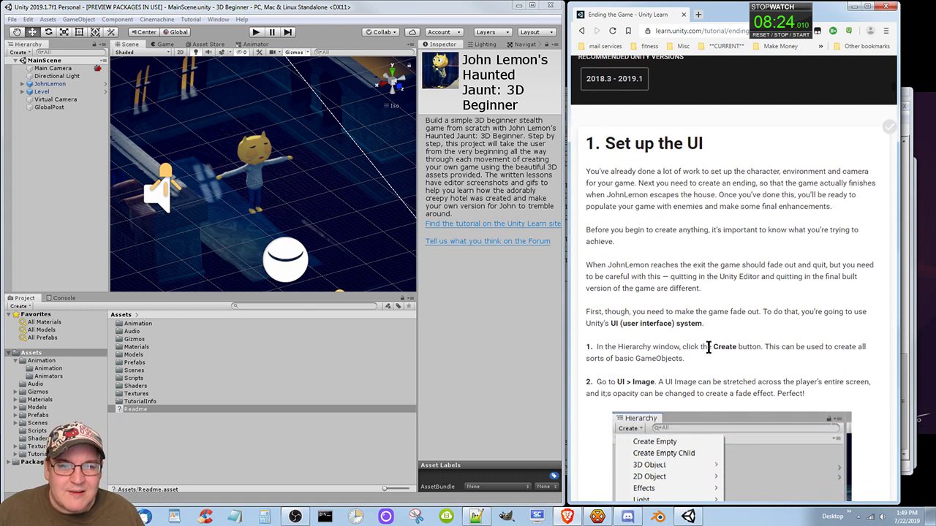
pyautogui.scroll(-1, 708, 349)
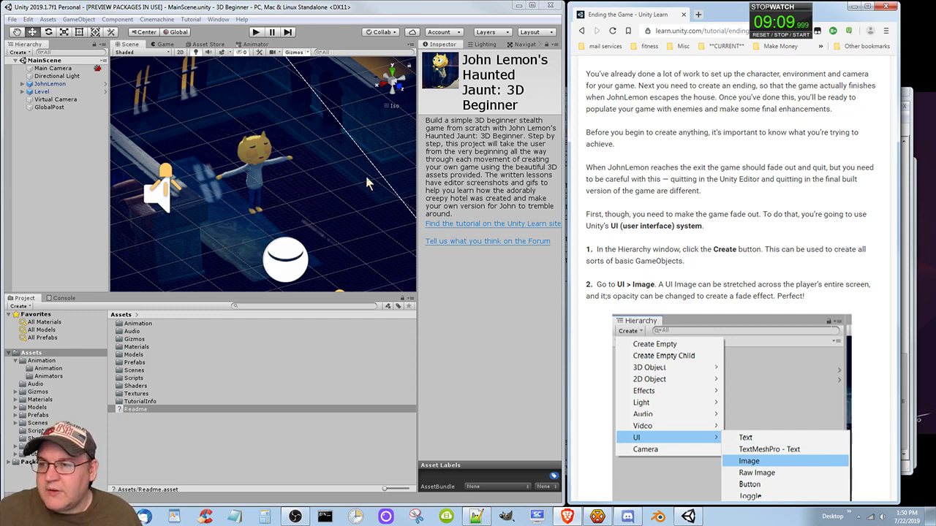
# Create a UI Image object in MainScene from the Hierarchy window.
pyautogui.click(26, 54)
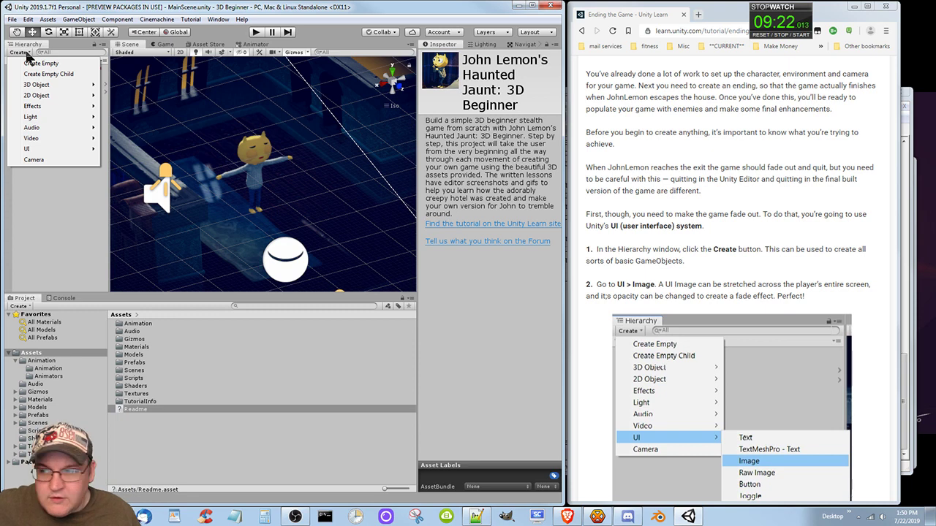
pyautogui.moveTo(37, 146)
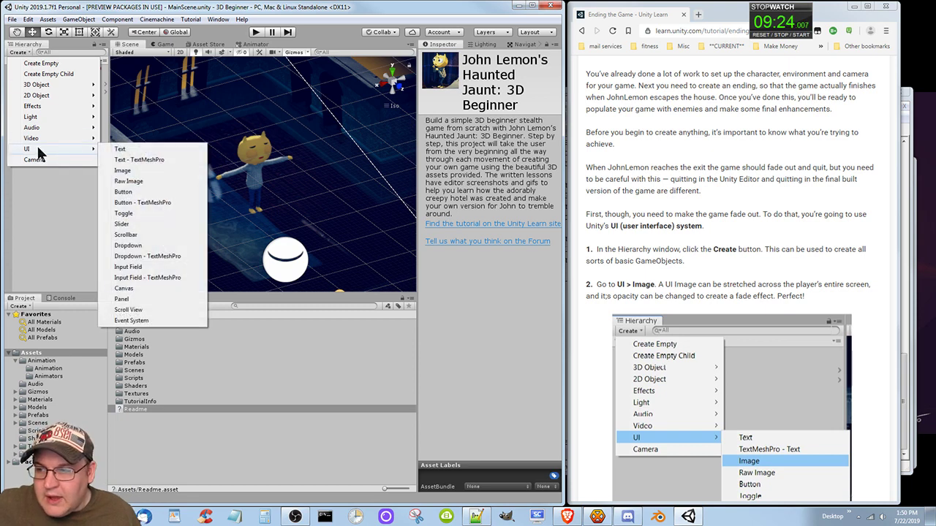
pyautogui.click(148, 172)
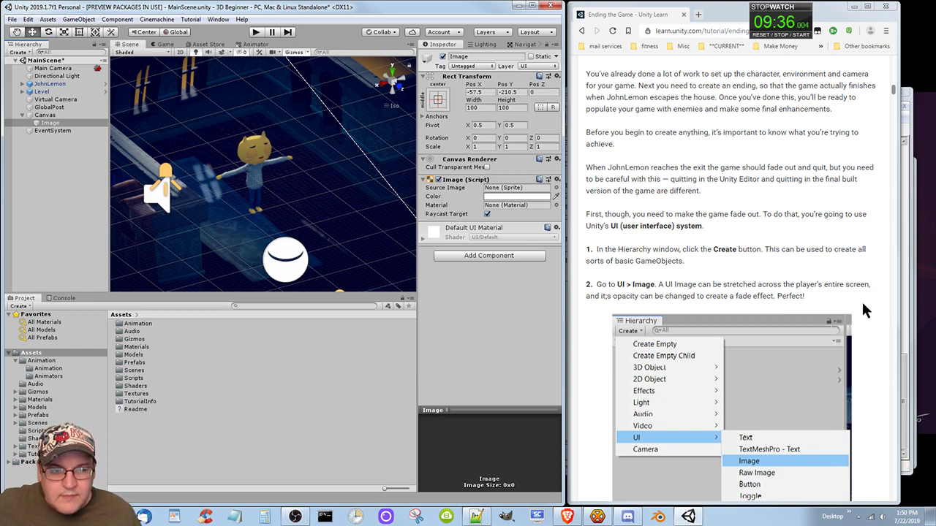
# Follow the tutorial to instruction 3 and enable 2D mode in the Scene window.
pyautogui.scroll(-3, 862, 300)
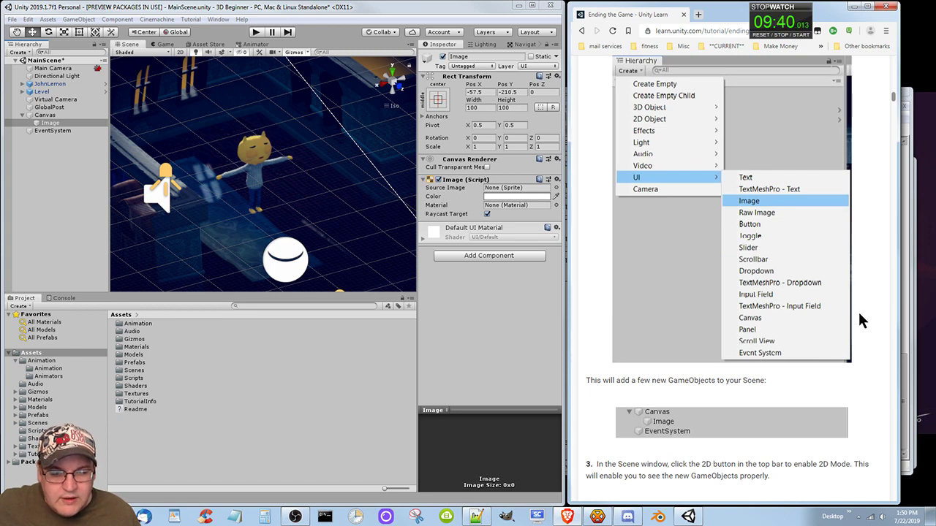
pyautogui.scroll(-1, 858, 310)
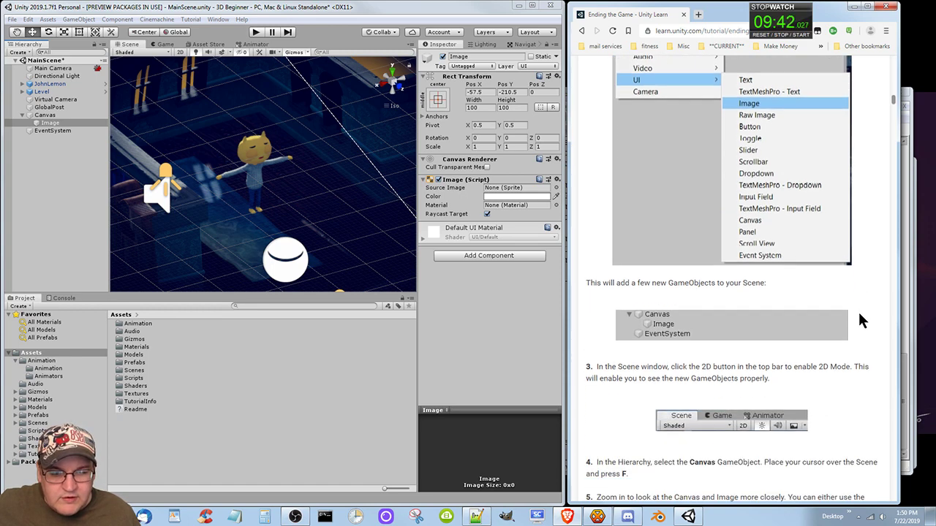
pyautogui.scroll(-1, 860, 319)
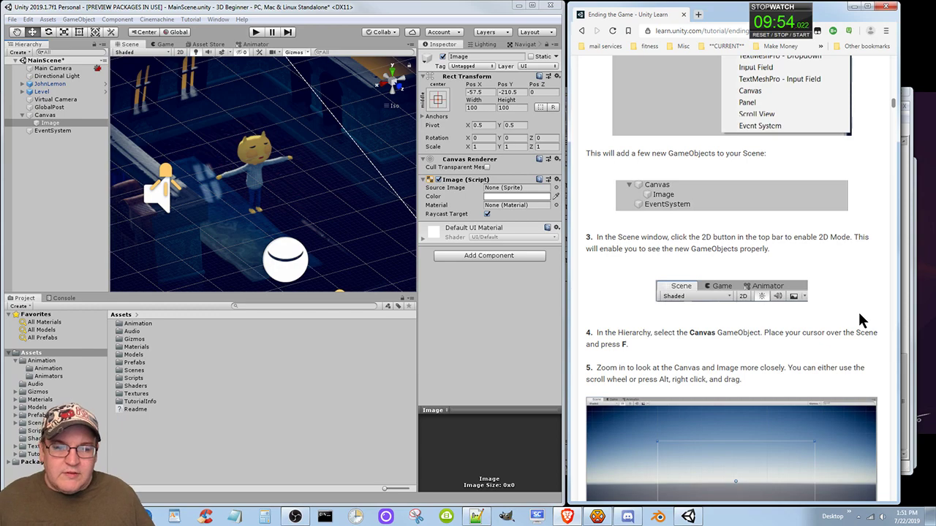
pyautogui.click(180, 53)
pyautogui.click(180, 53)
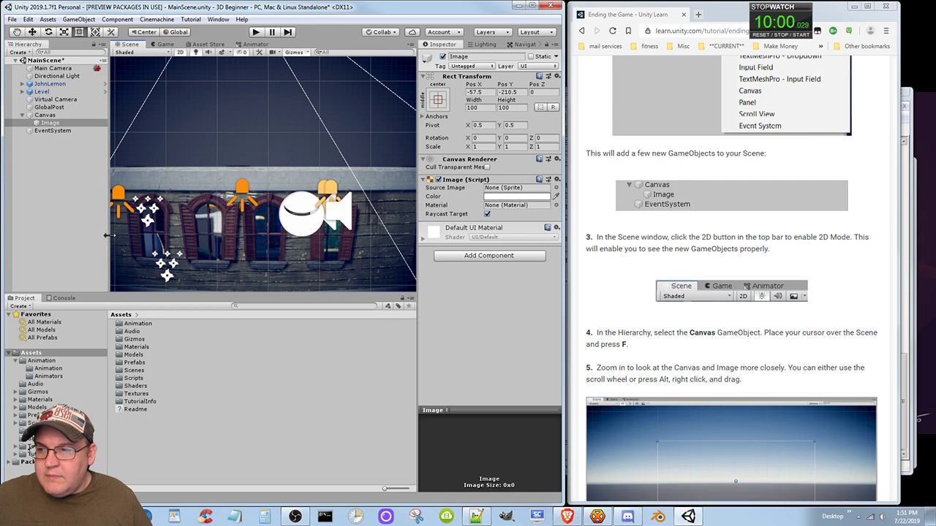
# Widen the Scene view by narrowing the Hierarchy and Inspector, and zoom out until the canvas outline and white UI image are in view.
pyautogui.moveTo(108, 242); pyautogui.dragTo(81, 234)
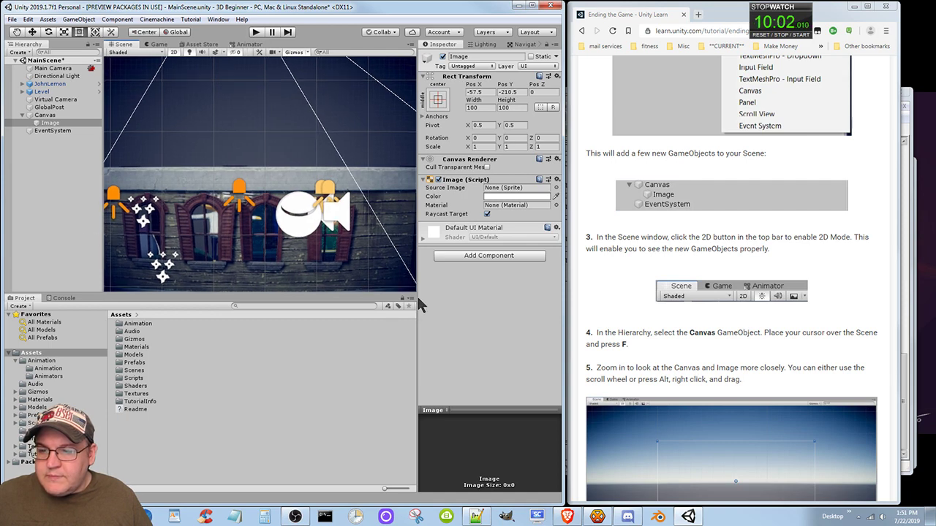
pyautogui.moveTo(417, 282); pyautogui.dragTo(549, 298)
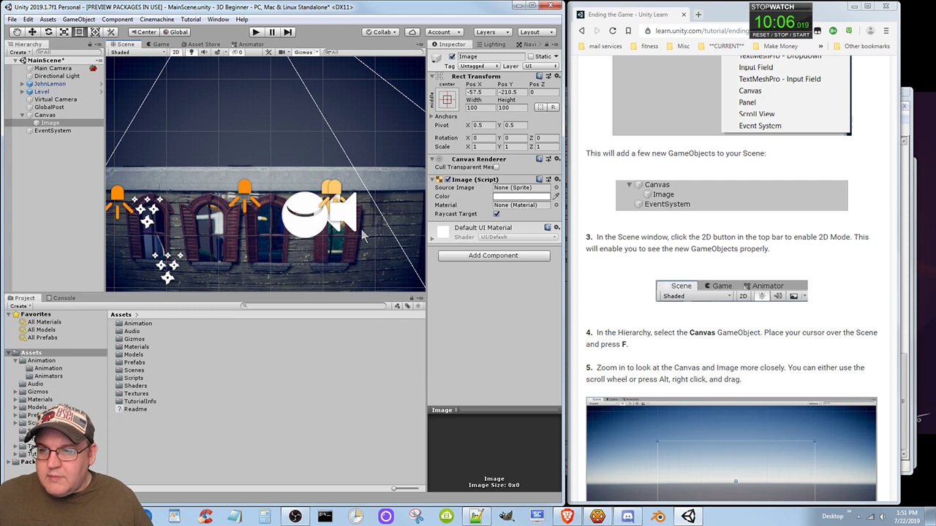
pyautogui.scroll(-2, 368, 232)
pyautogui.scroll(-6, 368, 229)
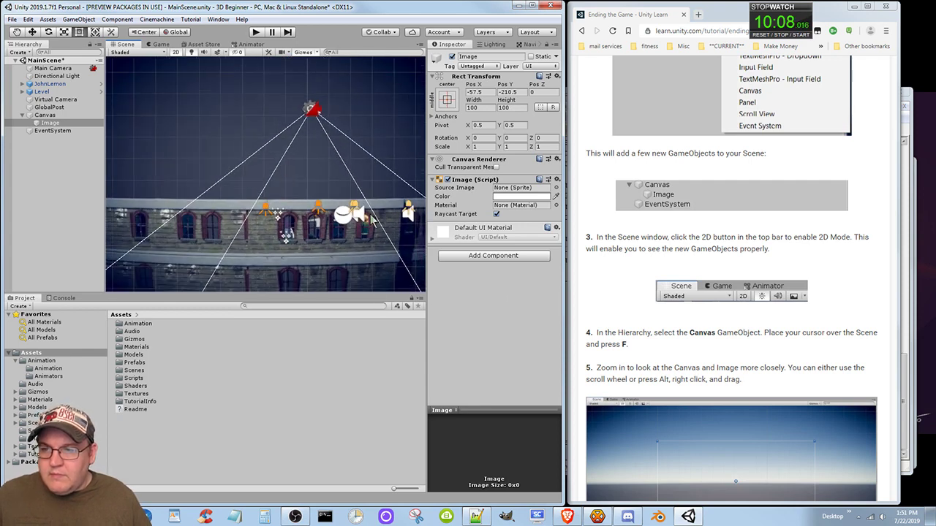
pyautogui.scroll(-6, 369, 228)
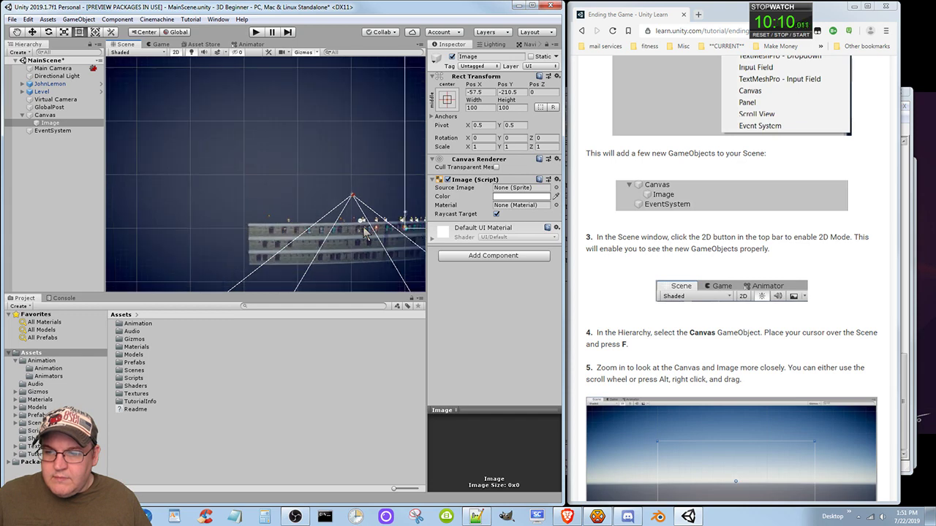
pyautogui.scroll(-8, 365, 233)
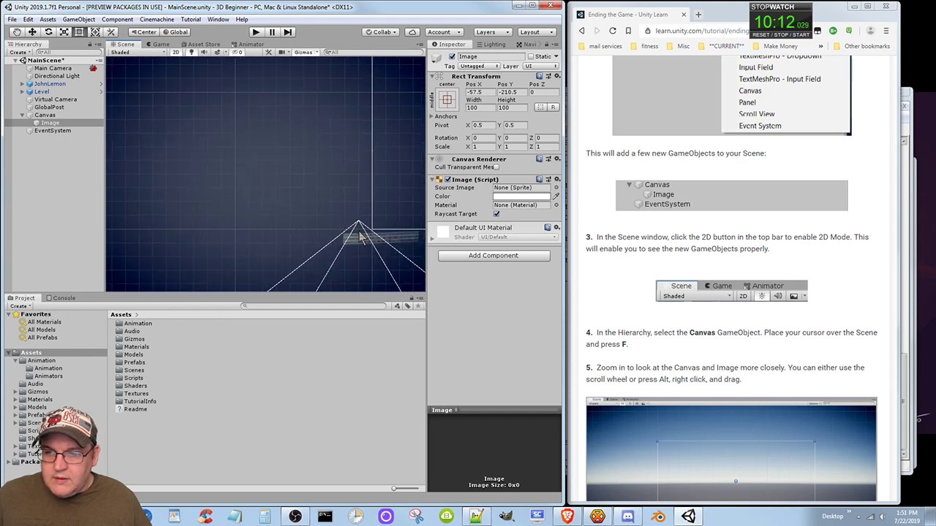
pyautogui.scroll(-8, 359, 235)
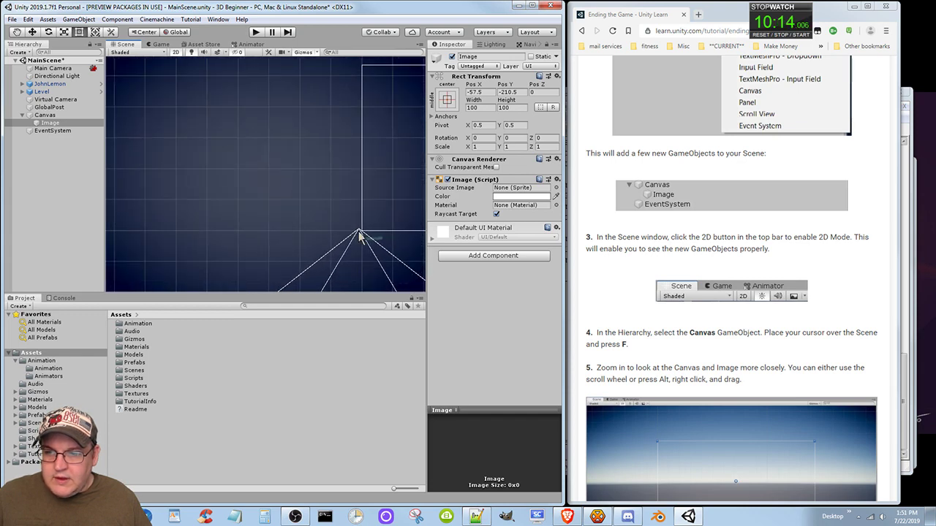
pyautogui.scroll(-6, 356, 238)
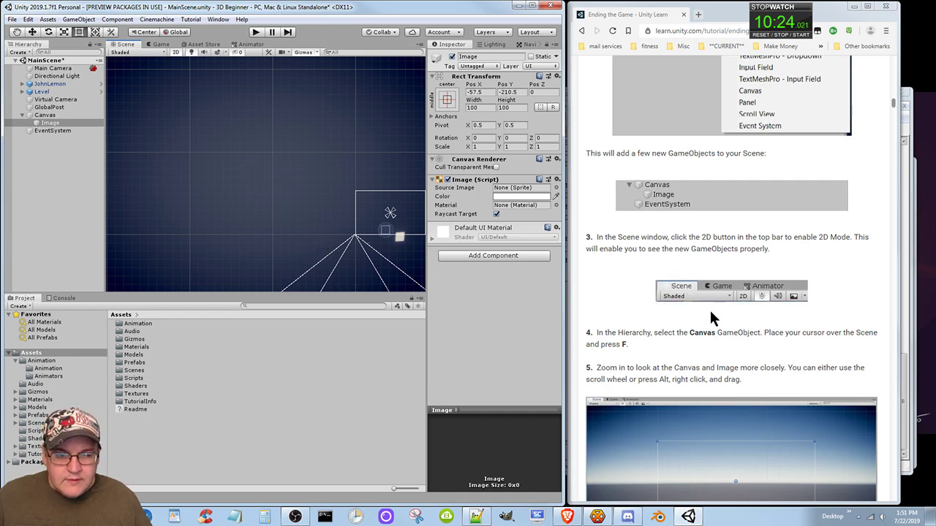
# Follow tutorial instructions 4 and 5: select the Canvas, frame it in the Scene view, and zoom in on the Canvas and Image.
pyautogui.scroll(-1, 719, 361)
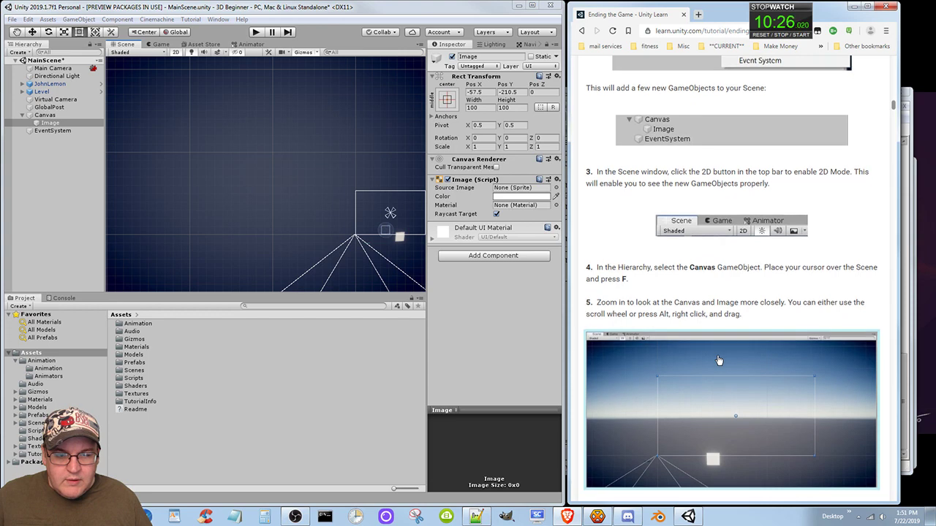
pyautogui.scroll(-2, 719, 360)
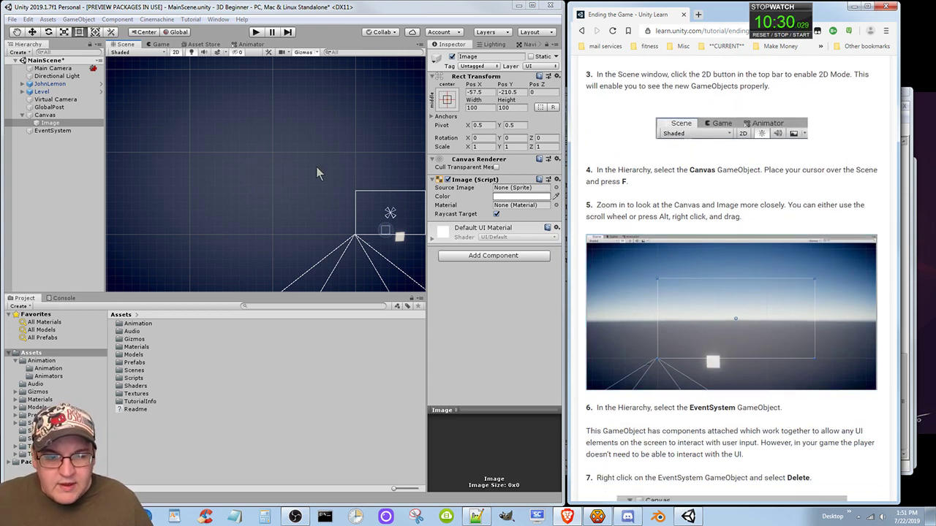
pyautogui.click(45, 115)
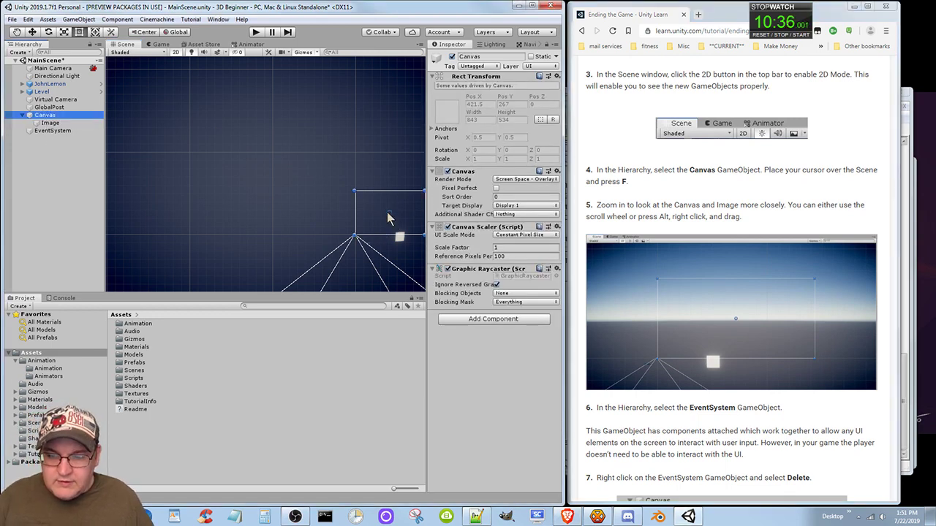
pyautogui.press('f')
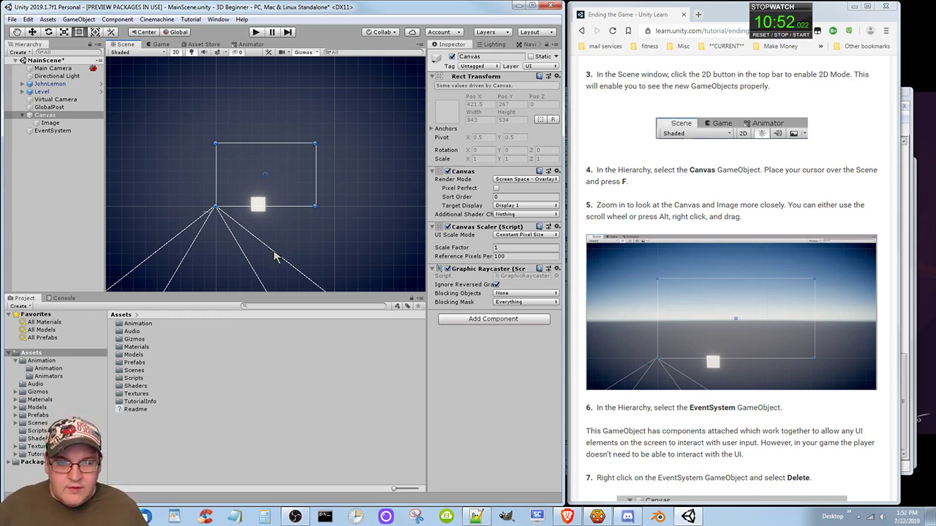
pyautogui.scroll(5, 276, 256)
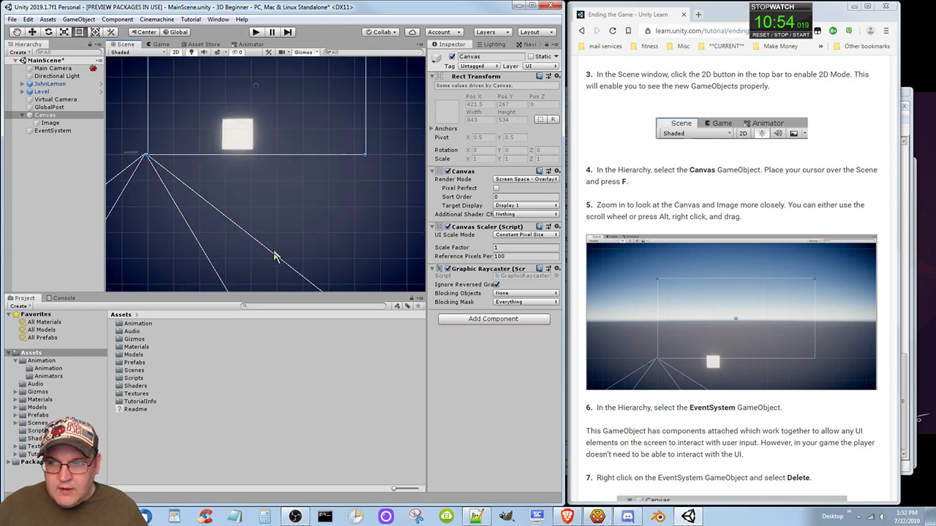
pyautogui.moveTo(243, 201); pyautogui.dragTo(270, 255, button='middle')
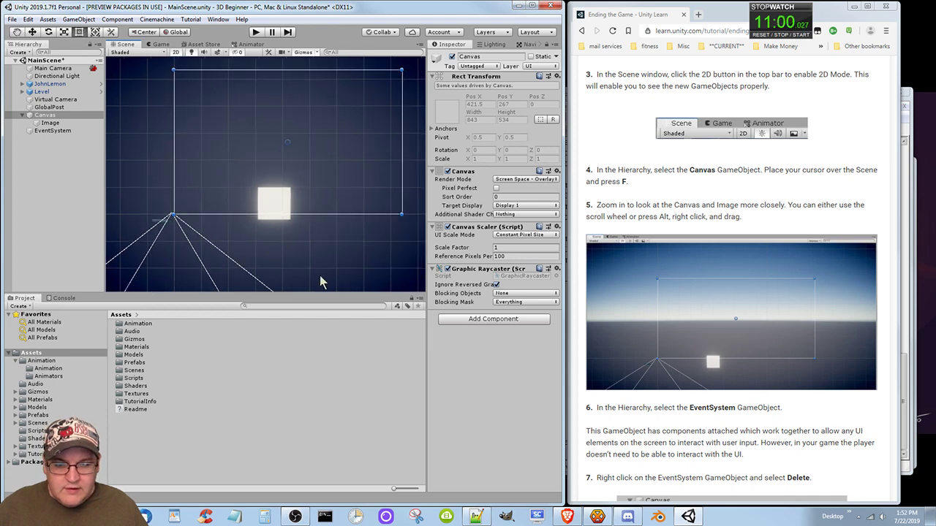
# Select the EventSystem object in the Hierarchy and read tutorial instructions 6 and 7 through the end of section 1.
pyautogui.click(61, 129)
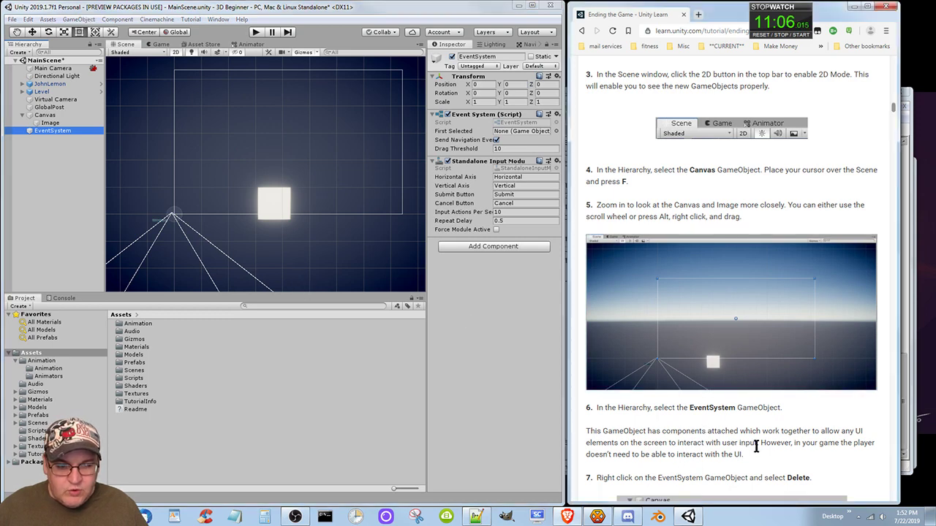
pyautogui.scroll(-1, 750, 453)
pyautogui.scroll(-2, 751, 450)
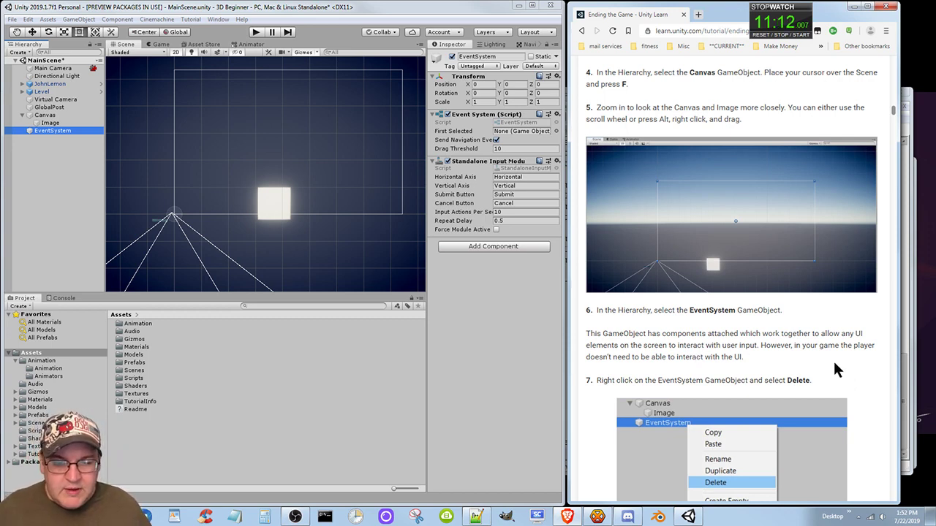
pyautogui.scroll(-4, 828, 348)
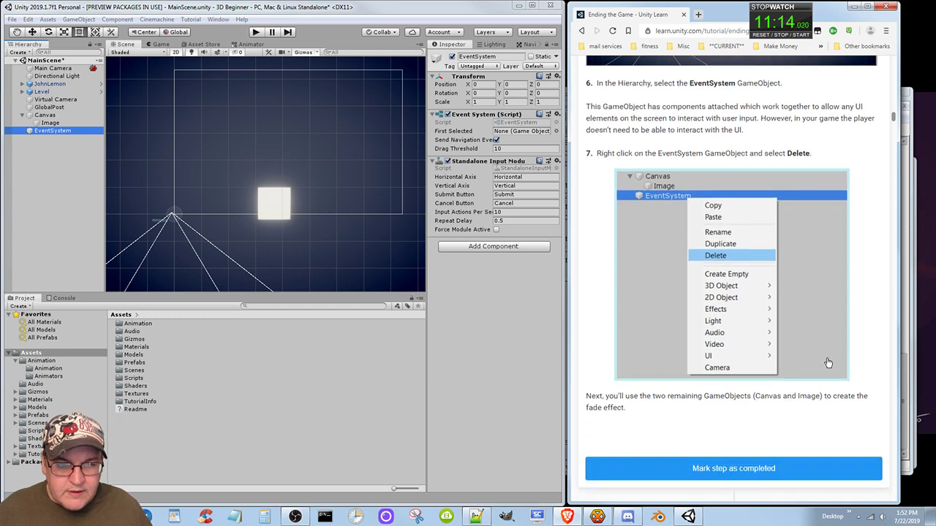
pyautogui.scroll(1, 828, 364)
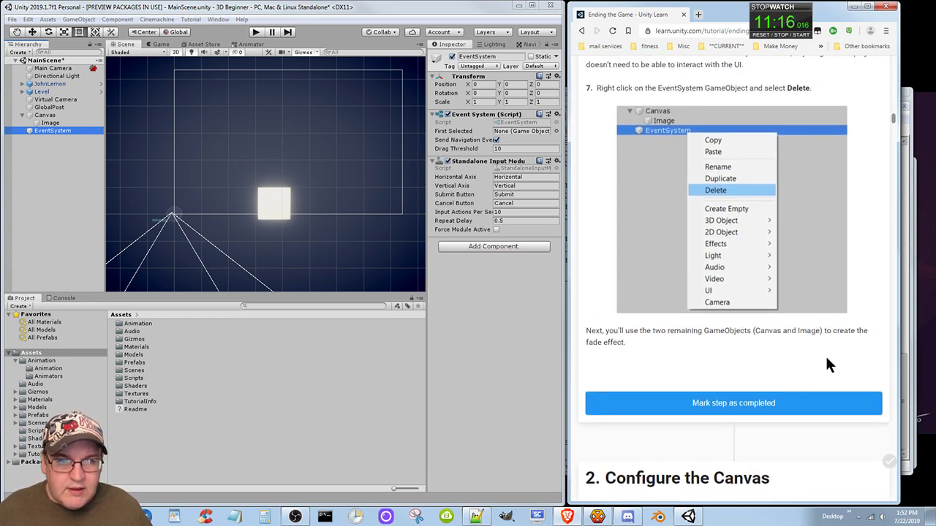
pyautogui.click(759, 35)
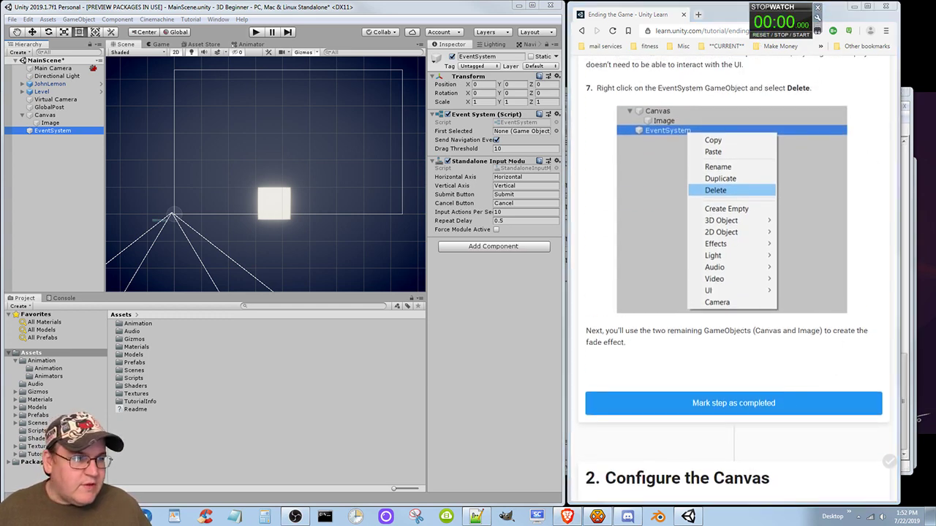